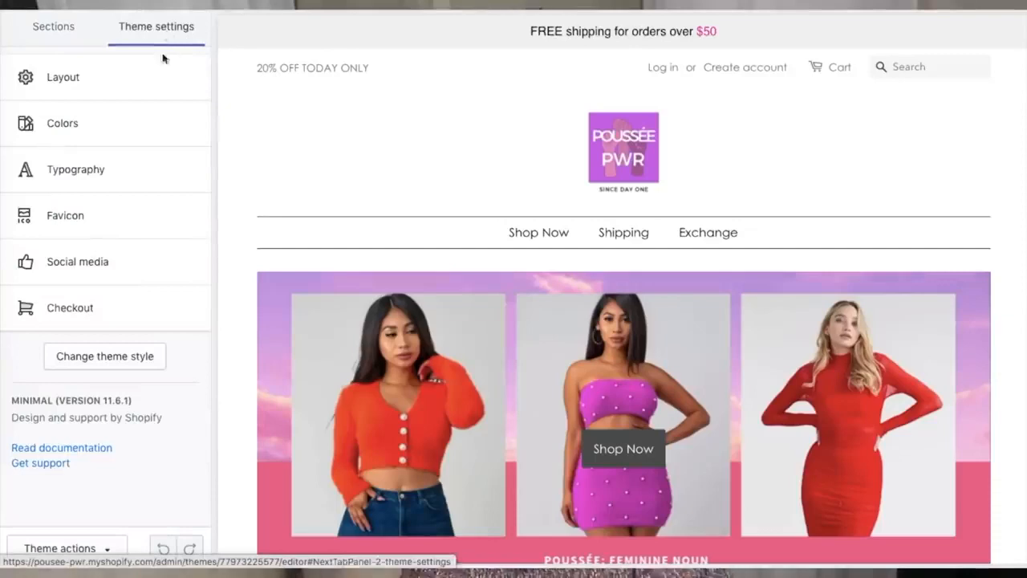
- Try out several alternative fonts for the headings in the theme's typography settings
click(147, 173)
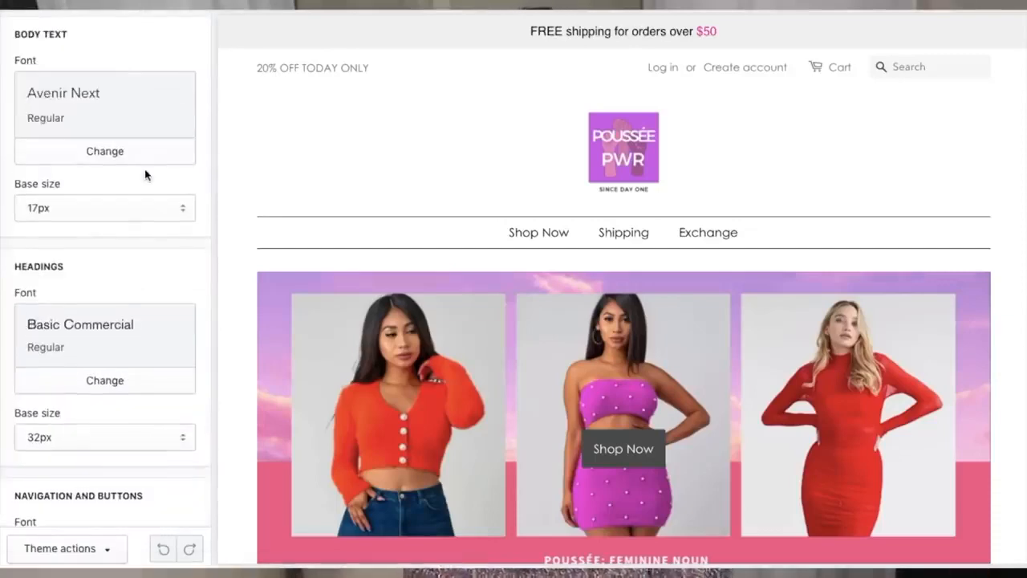
click(105, 380)
click(53, 127)
scroll(234, 275, down, 10)
scroll(87, 401, down, 1)
click(88, 416)
scroll(84, 361, down, 8)
click(69, 299)
click(63, 181)
click(102, 417)
scroll(89, 361, down, 15)
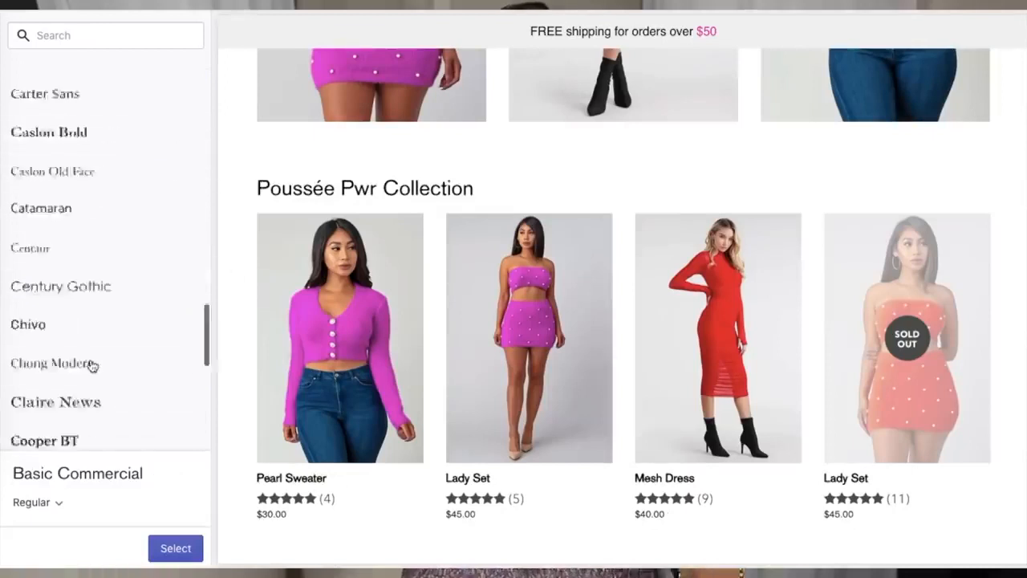
- Set the headings font to Basic Commercial with a base size of 30px
text(basic)
click(73, 89)
click(176, 548)
click(140, 292)
click(122, 221)
click(122, 299)
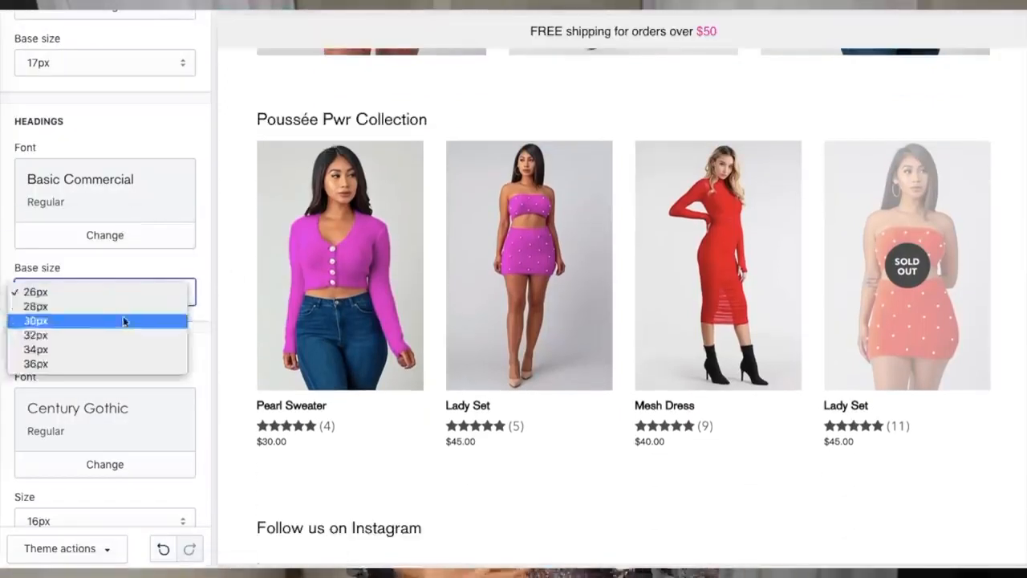
click(124, 320)
scroll(125, 324, up, 1)
- Try different text colors for the main menu in the theme colors, ending on a purple shade
click(96, 137)
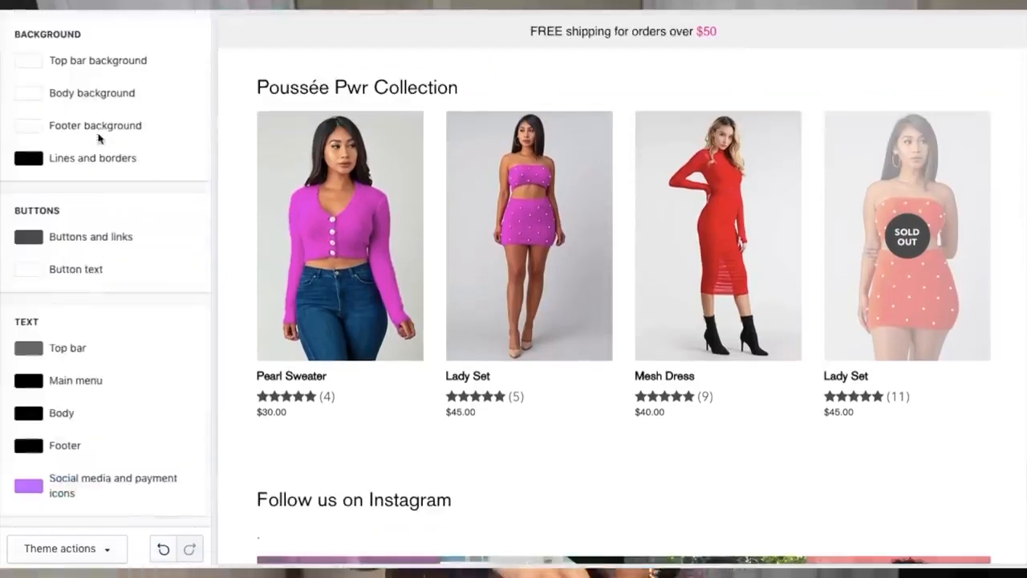
scroll(513, 321, up, 10)
click(36, 380)
click(128, 410)
click(162, 437)
click(92, 469)
click(162, 487)
click(108, 443)
- Try several shades for the top bar text, including the grey #898888
click(57, 355)
click(132, 391)
click(25, 414)
scroll(149, 345, down, 2)
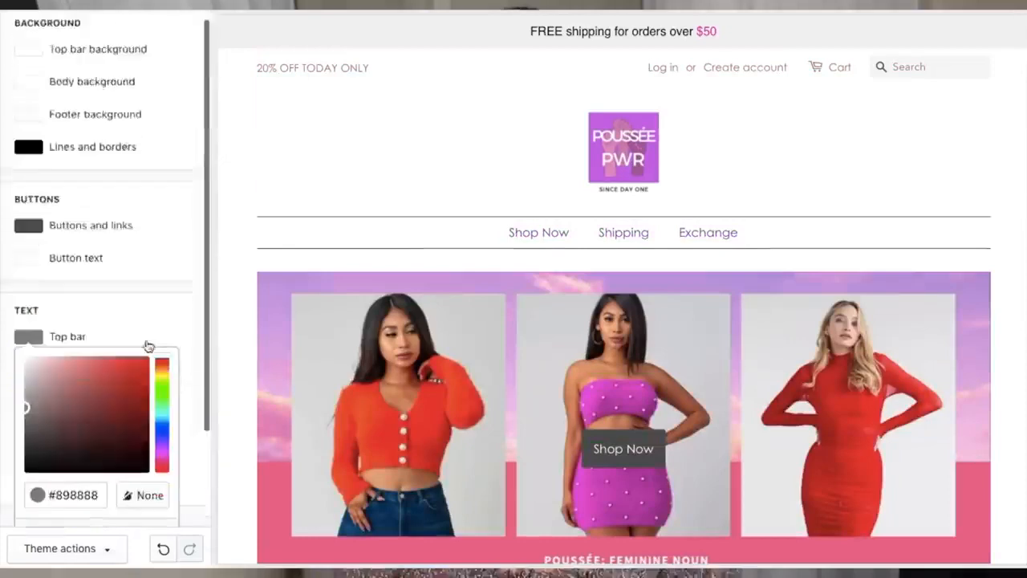
click(76, 467)
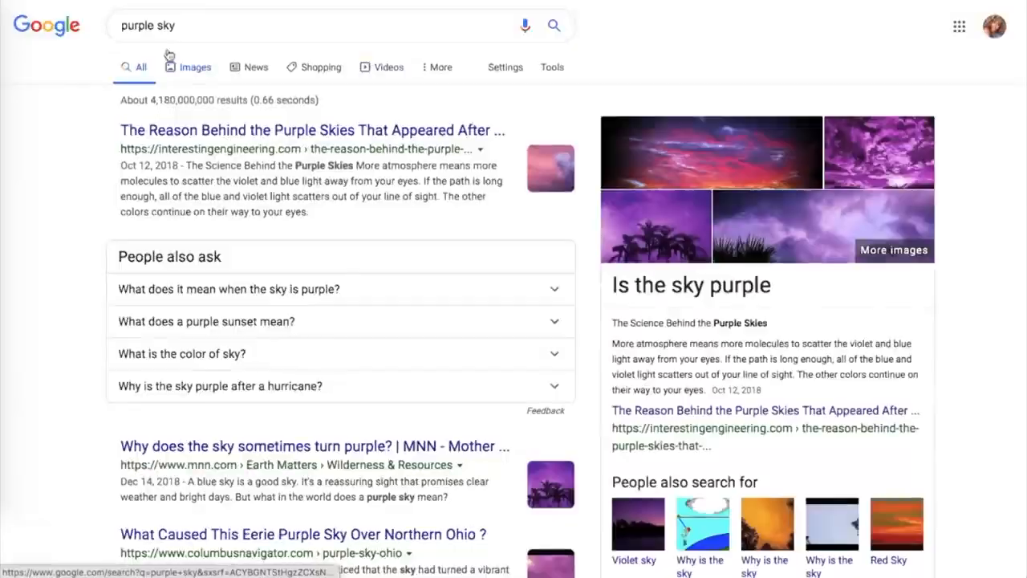
- Find a pink and purple cloud picture among the Google image results for "purple sky" and save it as PP Background.jpg
click(177, 71)
scroll(344, 401, down, 5)
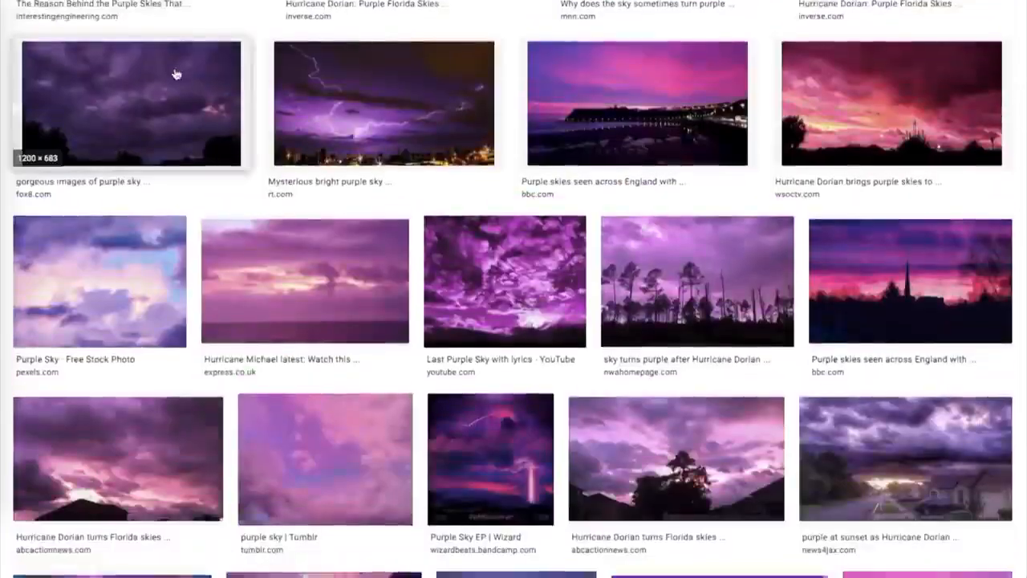
click(344, 408)
right_click(640, 249)
click(694, 357)
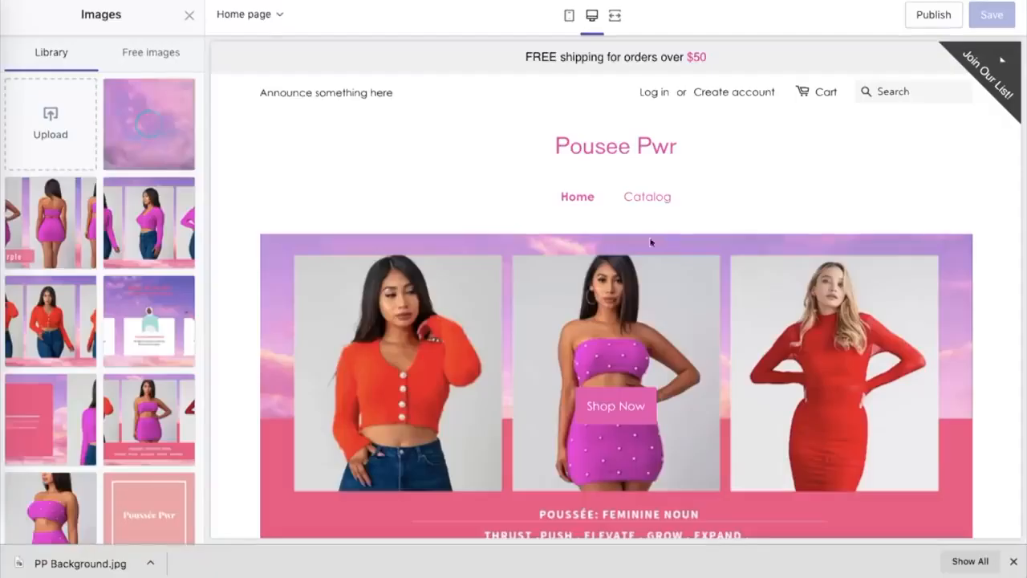
- Use the uploaded purple sky image as the checkout banner background and switch the preview to the Checkout page
click(147, 126)
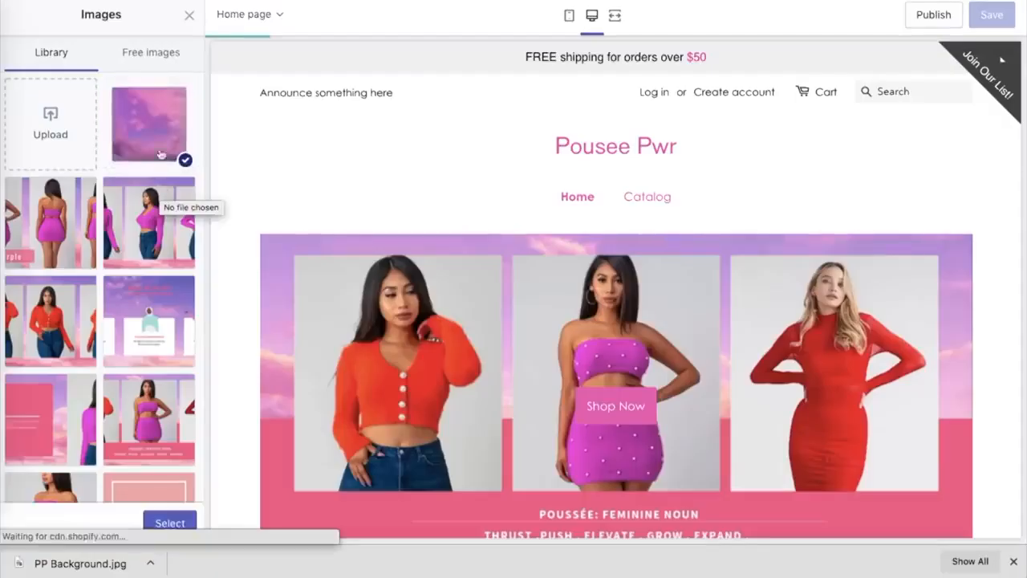
click(168, 523)
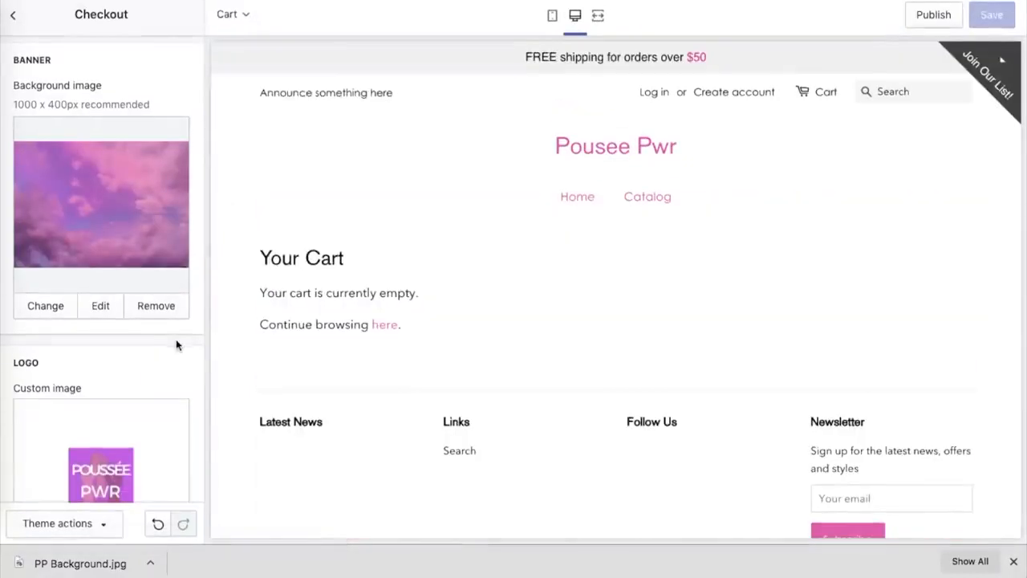
click(232, 14)
scroll(259, 166, down, 1)
click(264, 215)
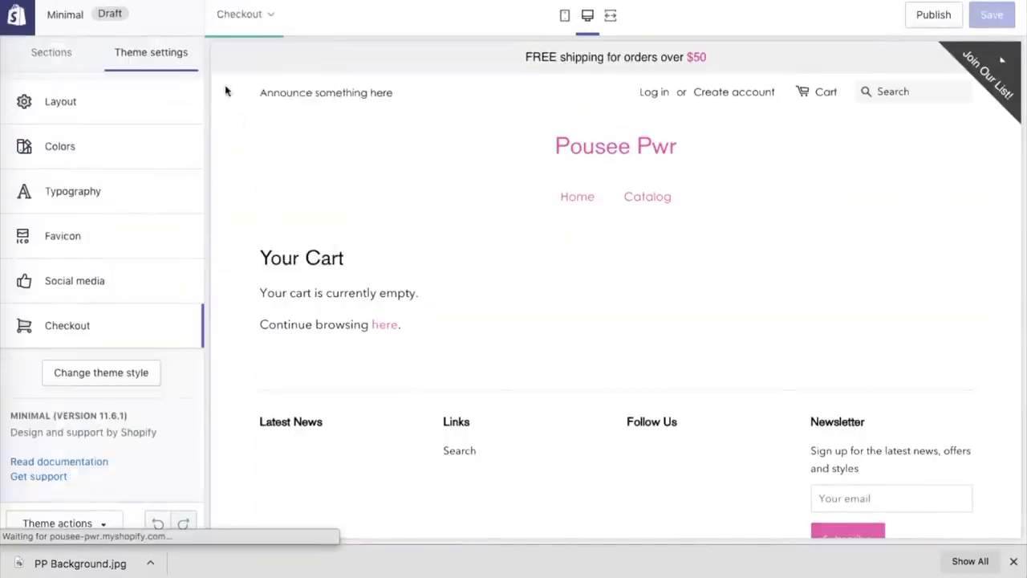
click(142, 332)
scroll(142, 332, down, 2)
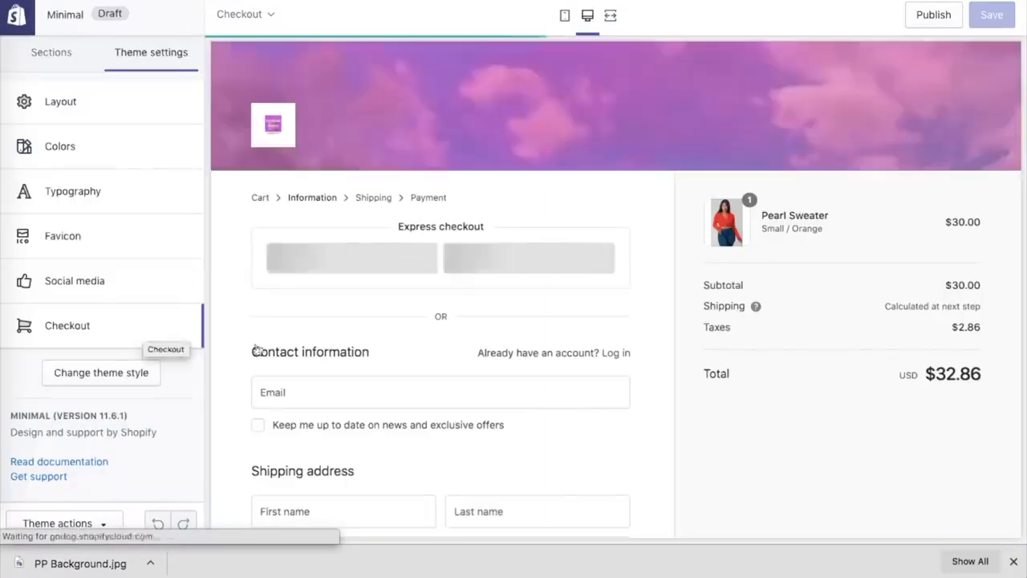
- Replace the custom logo in the checkout settings with a newly uploaded image from the POUSSÉE PWR folder
click(144, 334)
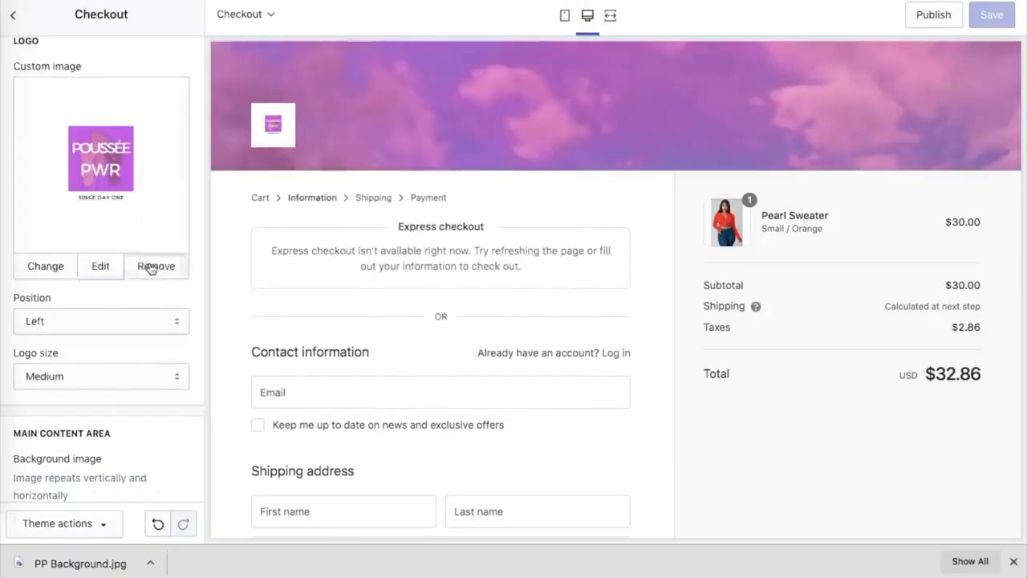
click(151, 268)
click(104, 145)
click(55, 126)
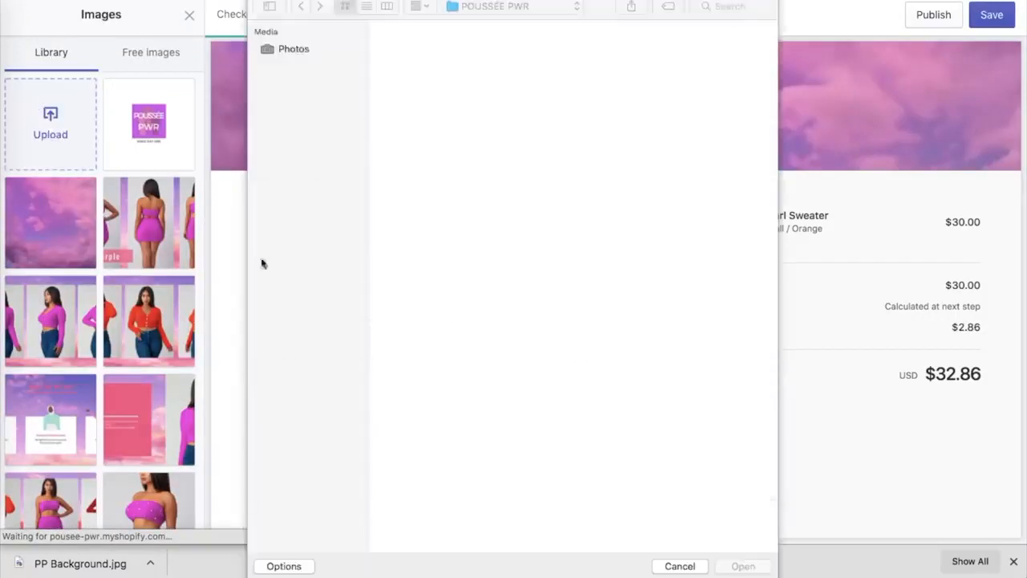
double_click(492, 76)
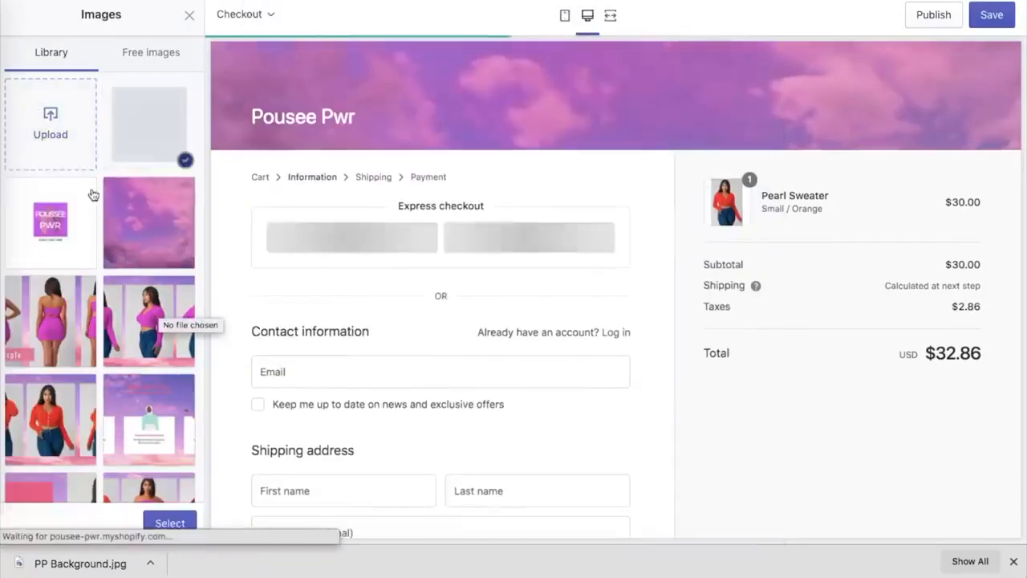
click(162, 521)
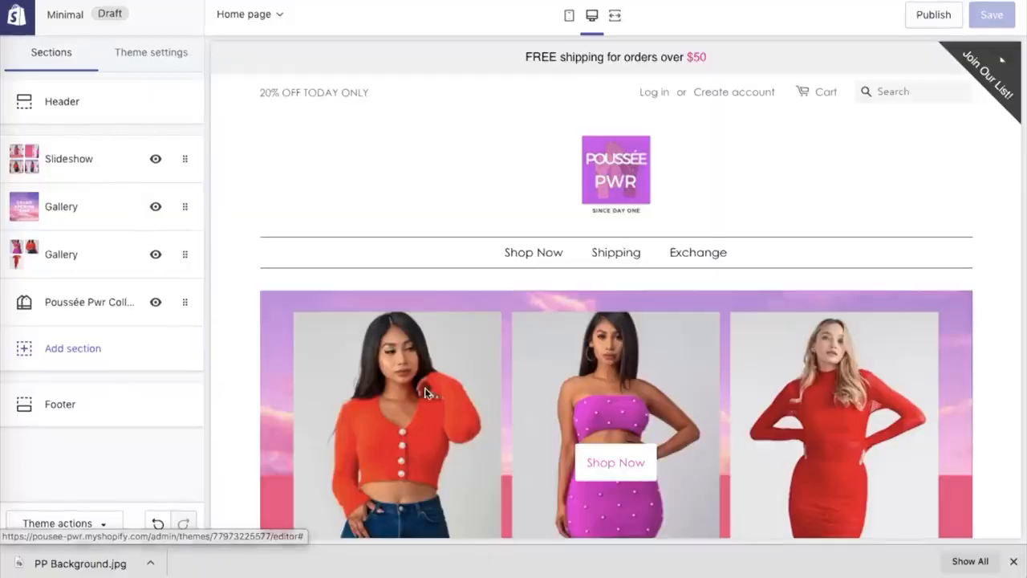
- Review the home page preview from the header down to the footer
scroll(425, 387, down, 12)
scroll(425, 393, down, 5)
scroll(425, 392, down, 4)
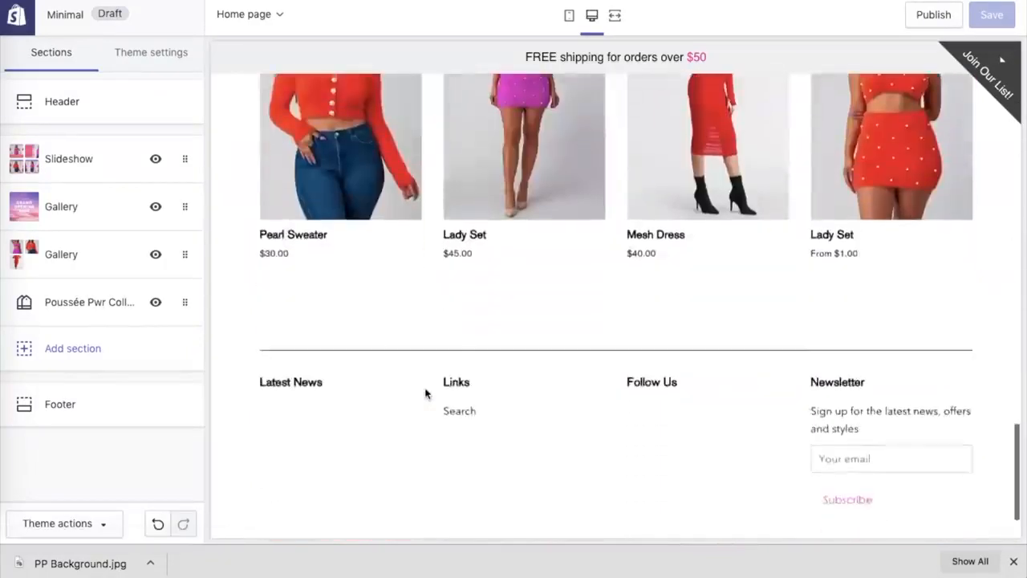
scroll(425, 392, up, 20)
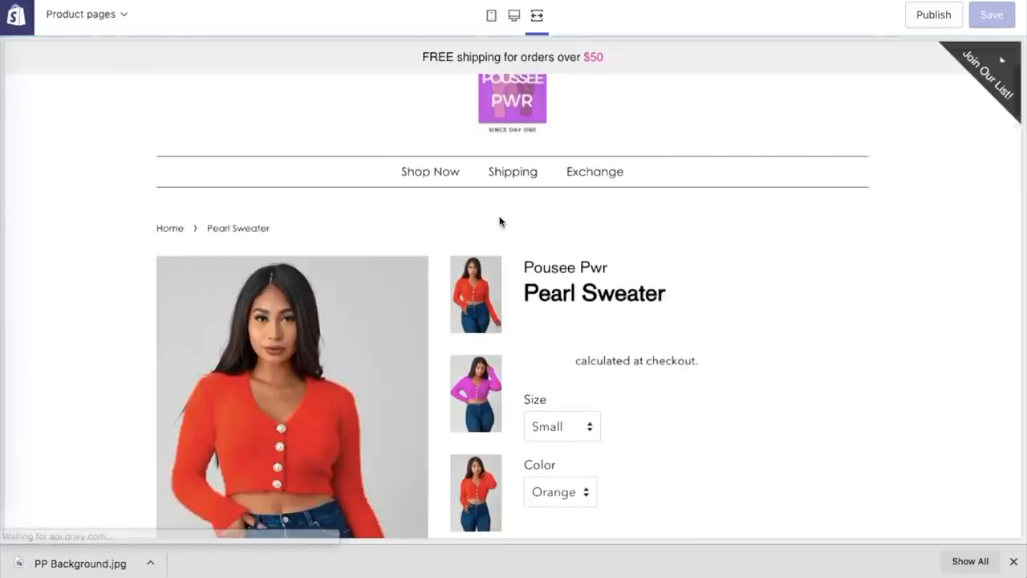
- Choose size Medium and color Purple for the Pearl Sweater on its product page and buy it now
scroll(499, 220, down, 3)
scroll(500, 220, down, 1)
click(562, 282)
click(569, 298)
click(561, 347)
click(550, 365)
scroll(568, 371, down, 3)
click(603, 332)
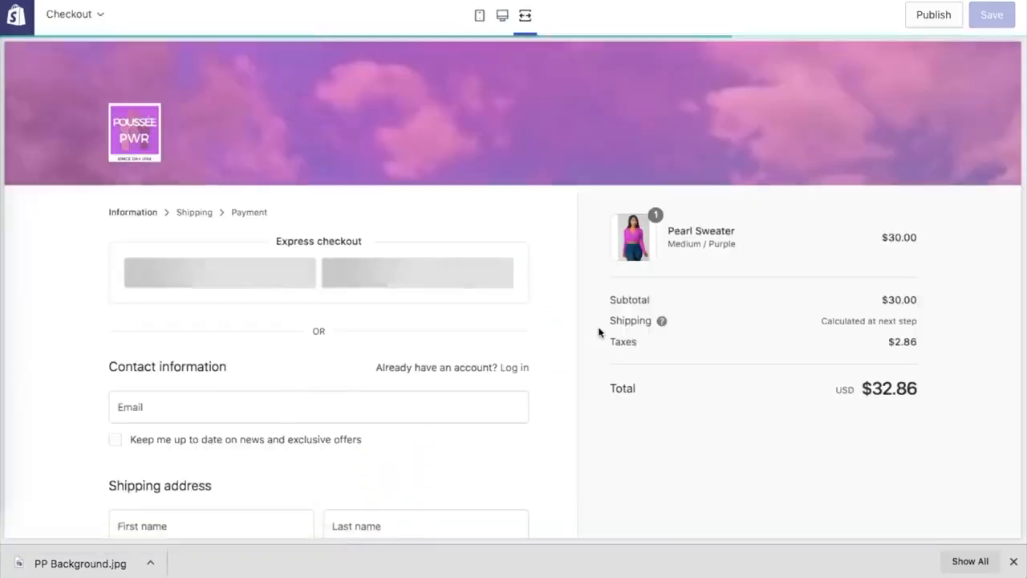
- Review the checkout page preview, return to the Pearl Sweater product page and look through it
scroll(598, 332, down, 3)
scroll(312, 92, up, 3)
key(alt+Left)
scroll(560, 408, down, 5)
scroll(536, 78, up, 6)
- Set the theme's buttons and links color to #020202 in desktop view and save the theme
click(514, 15)
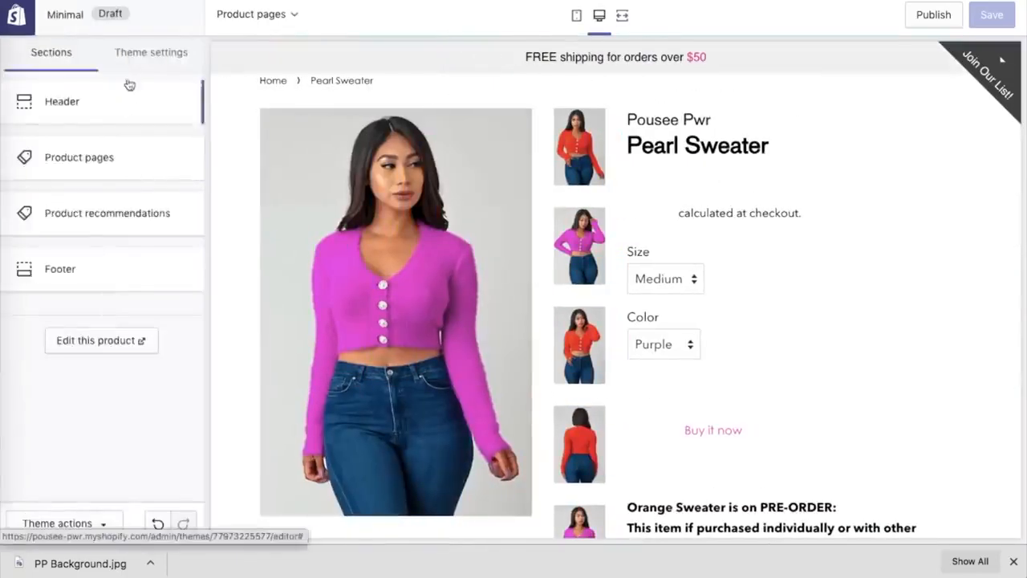
click(151, 52)
click(87, 95)
click(28, 257)
click(25, 388)
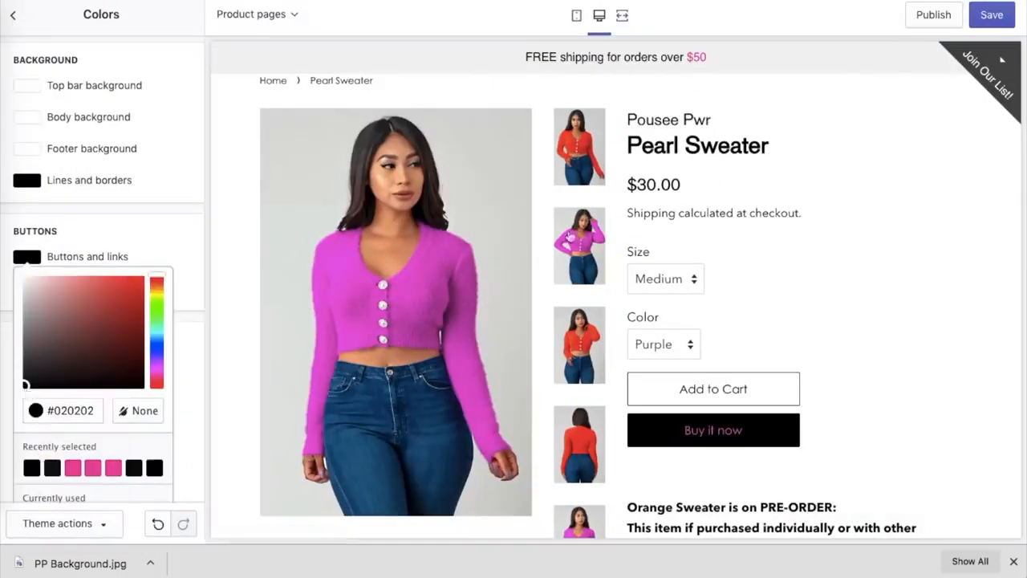
click(991, 14)
- Change the theme's buttons and links color to pink, trying white #FFFFFF first
click(28, 257)
drag(48, 373, 4, 262)
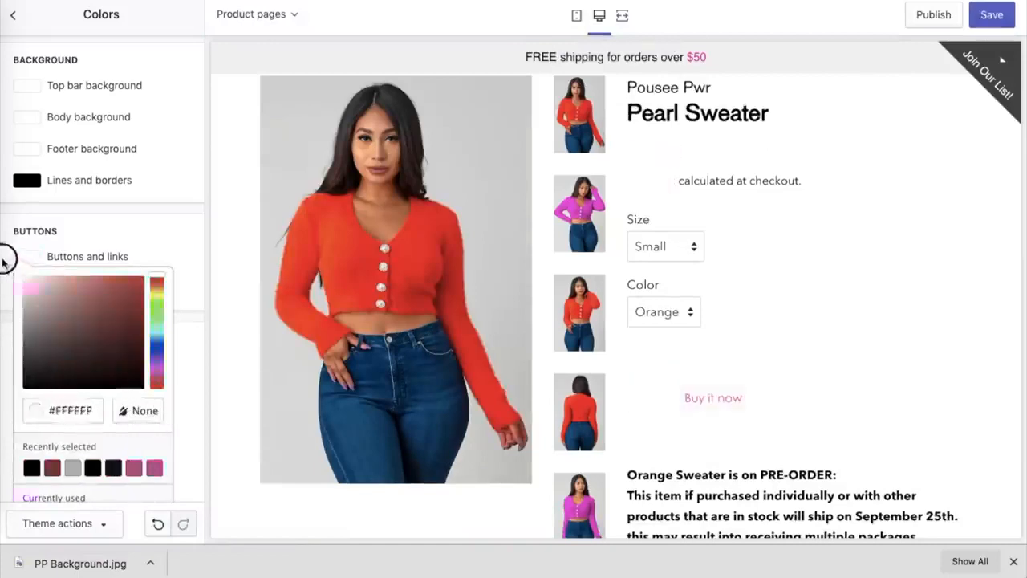
click(154, 469)
scroll(134, 497, down, 1)
click(134, 499)
scroll(131, 485, down, 1)
click(74, 477)
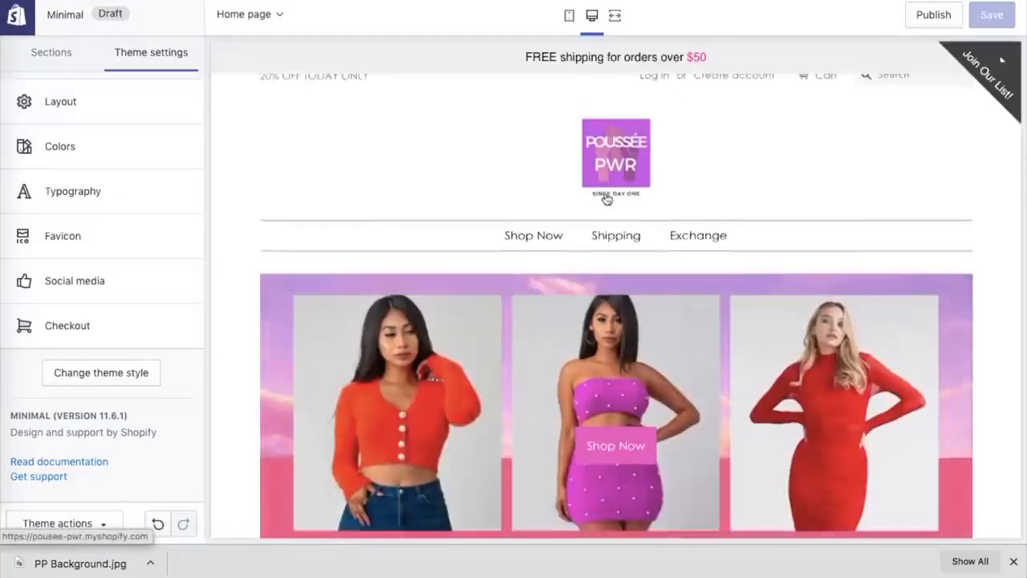
- Examine the home page preview with the new button color, going through the slideshow slides and the sections below
scroll(605, 200, down, 4)
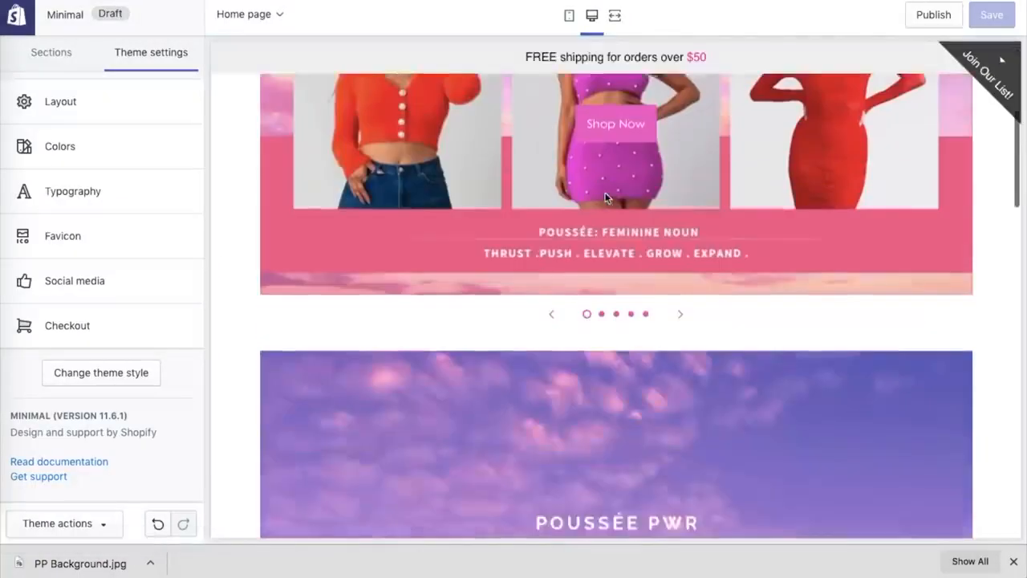
scroll(606, 198, up, 2)
click(683, 444)
click(684, 443)
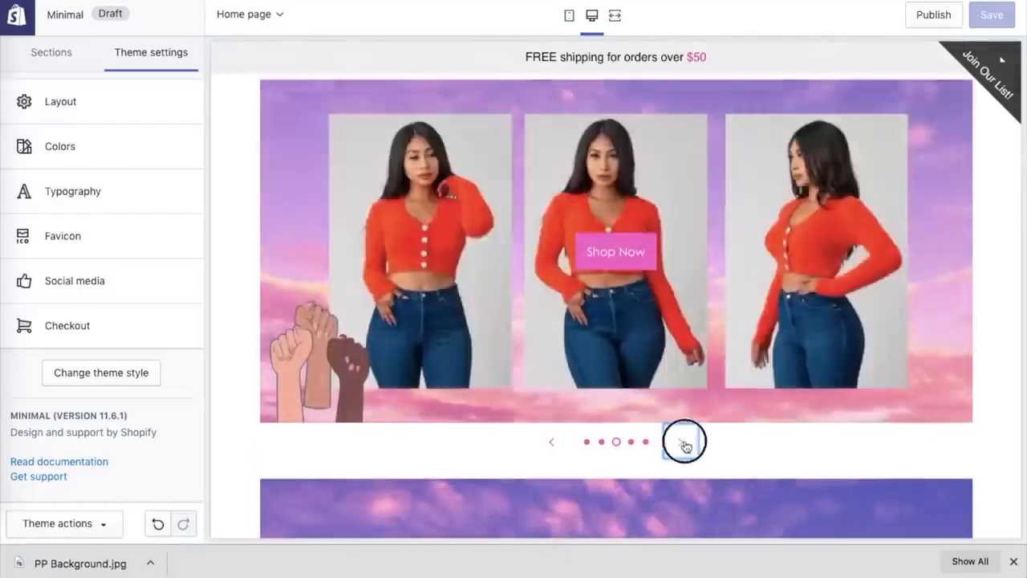
click(684, 445)
click(685, 445)
click(684, 445)
click(684, 445)
click(684, 445)
scroll(685, 445, down, 5)
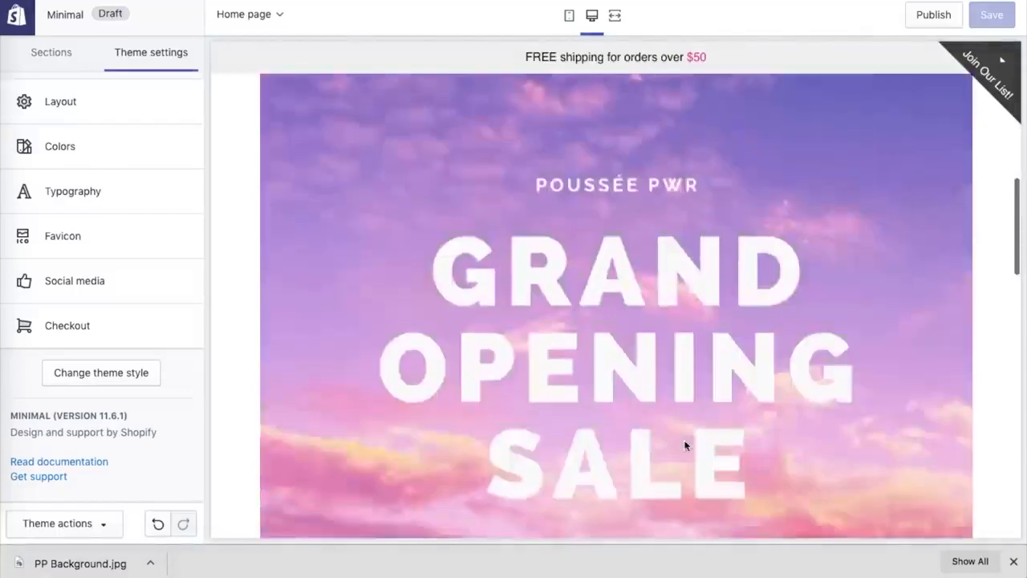
scroll(684, 446, down, 6)
scroll(682, 445, up, 15)
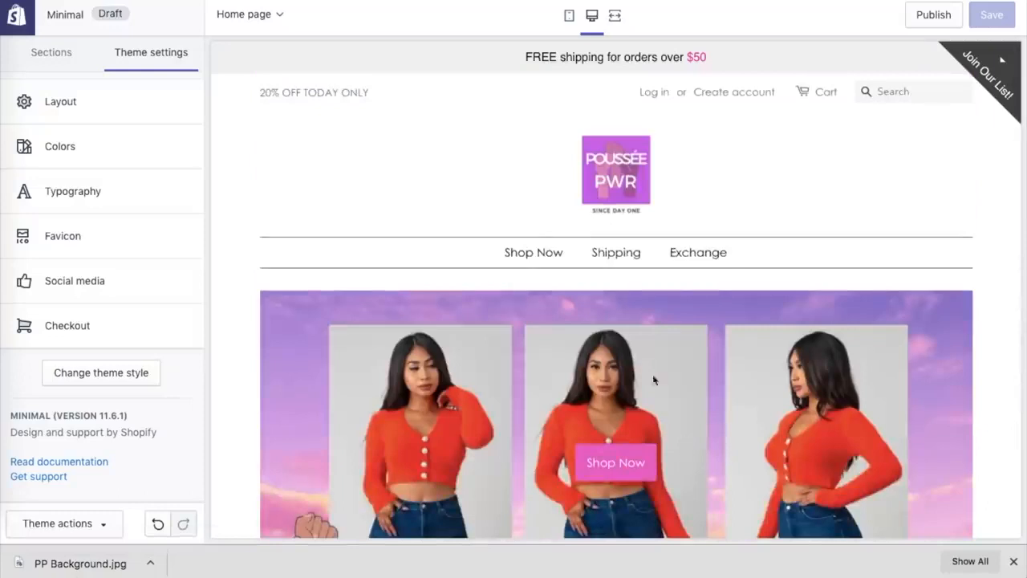
- Start a new navigation menu from the menu selection and add a linked item named Shop Now
click(71, 55)
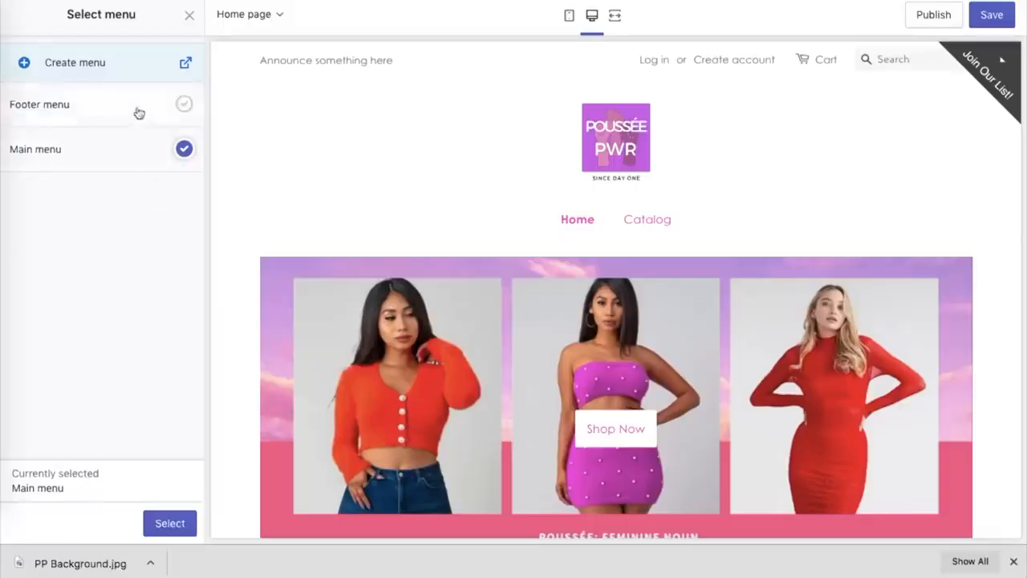
click(96, 61)
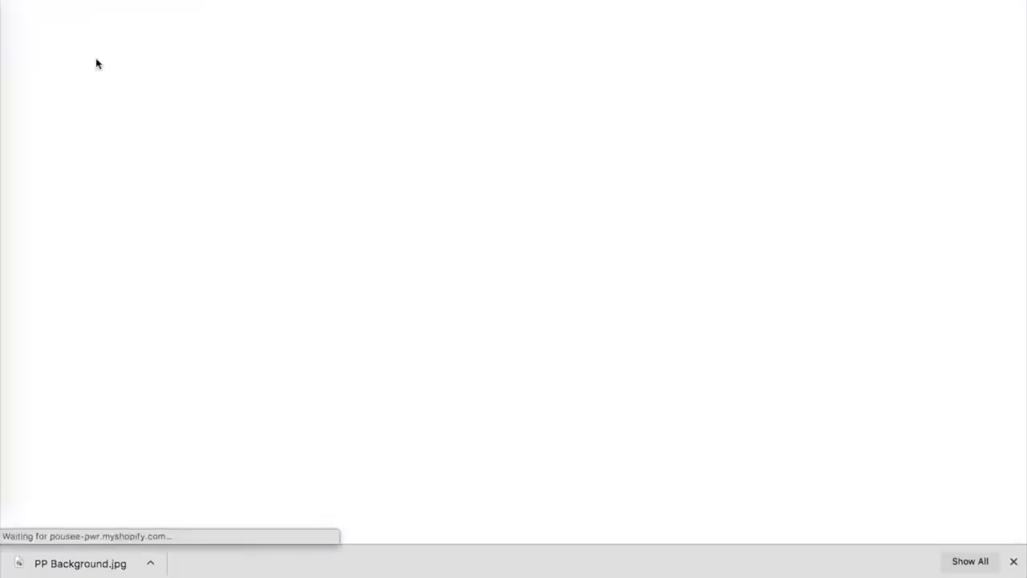
click(321, 355)
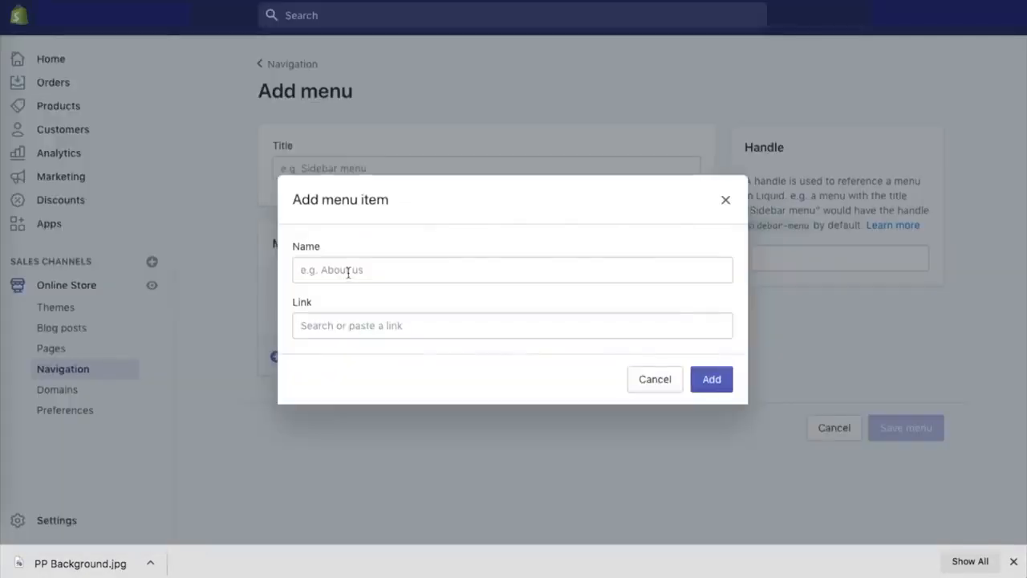
click(401, 325)
scroll(399, 200, down, 1)
scroll(399, 233, up, 1)
click(371, 133)
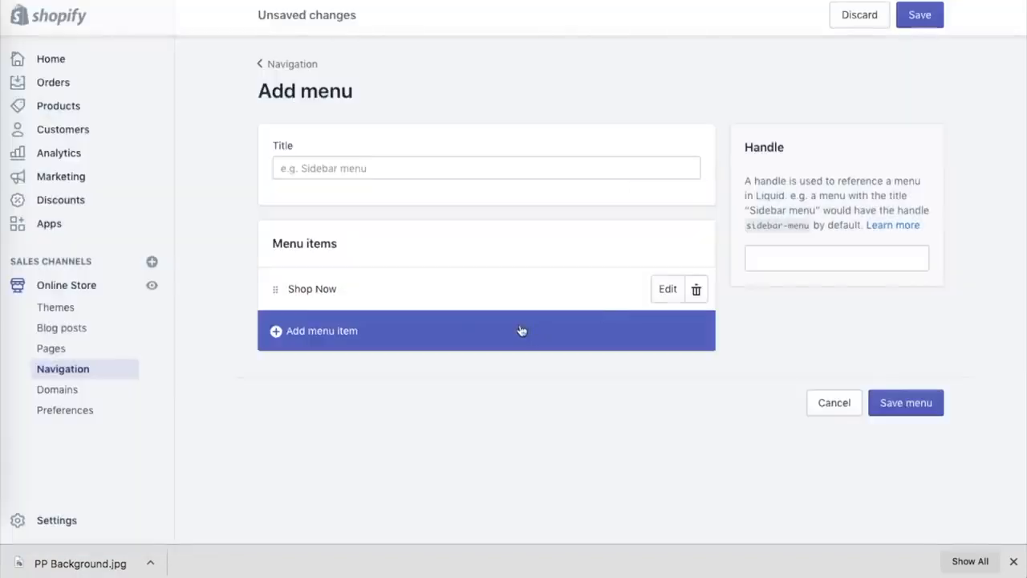
- Add a Shipping item linked to the Shipping Policy to the new navigation menu
click(336, 331)
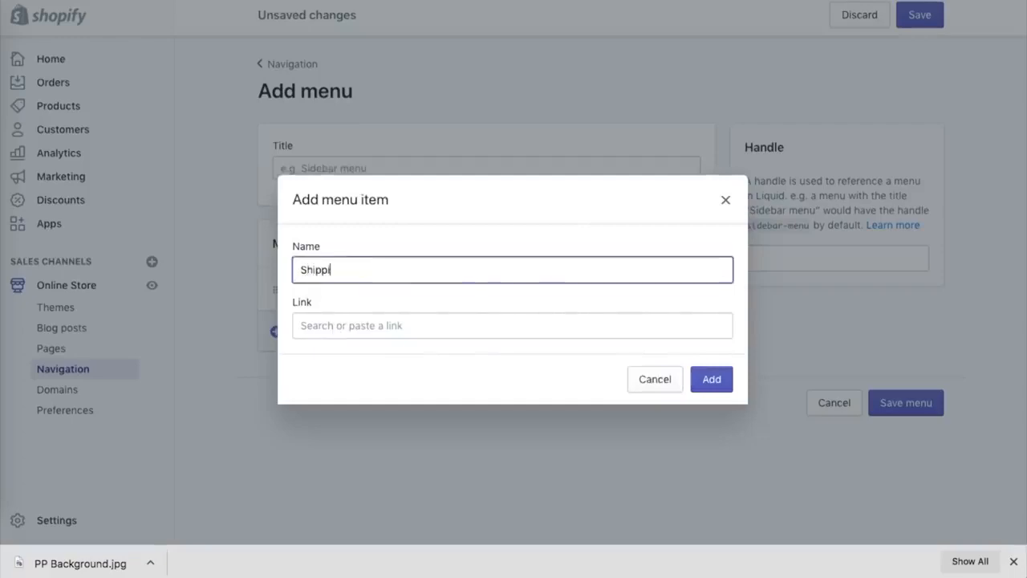
click(350, 317)
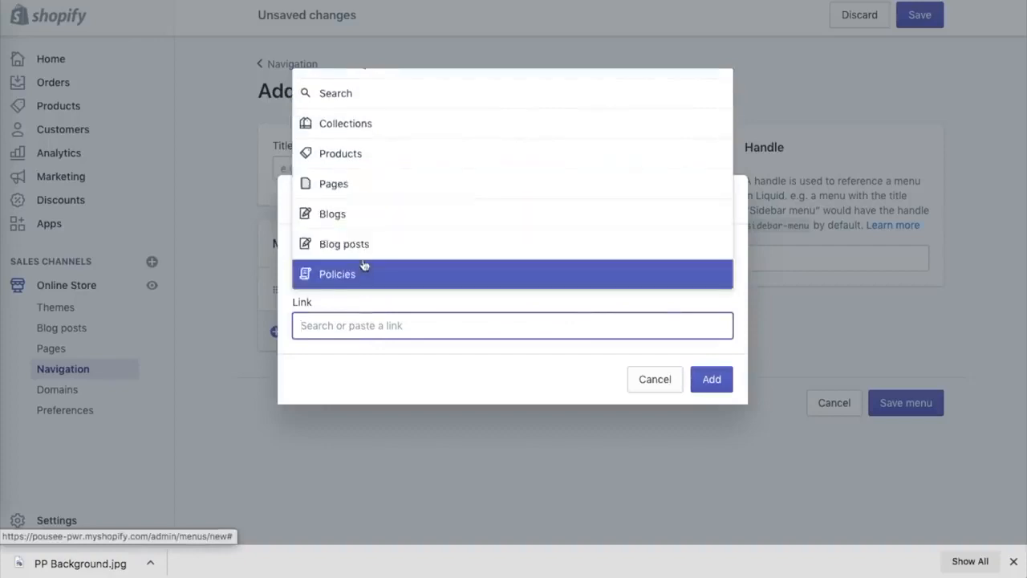
click(362, 269)
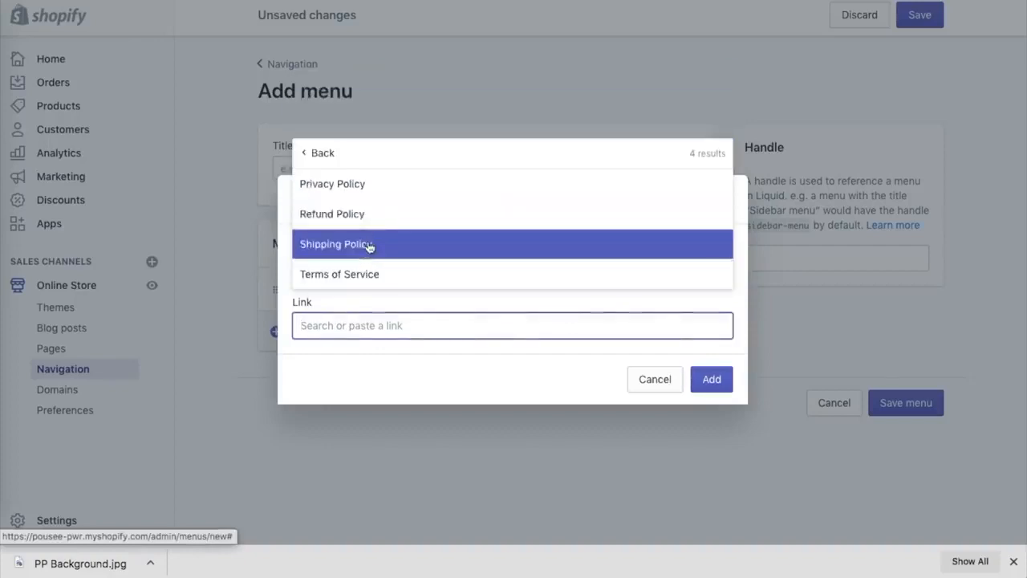
click(369, 243)
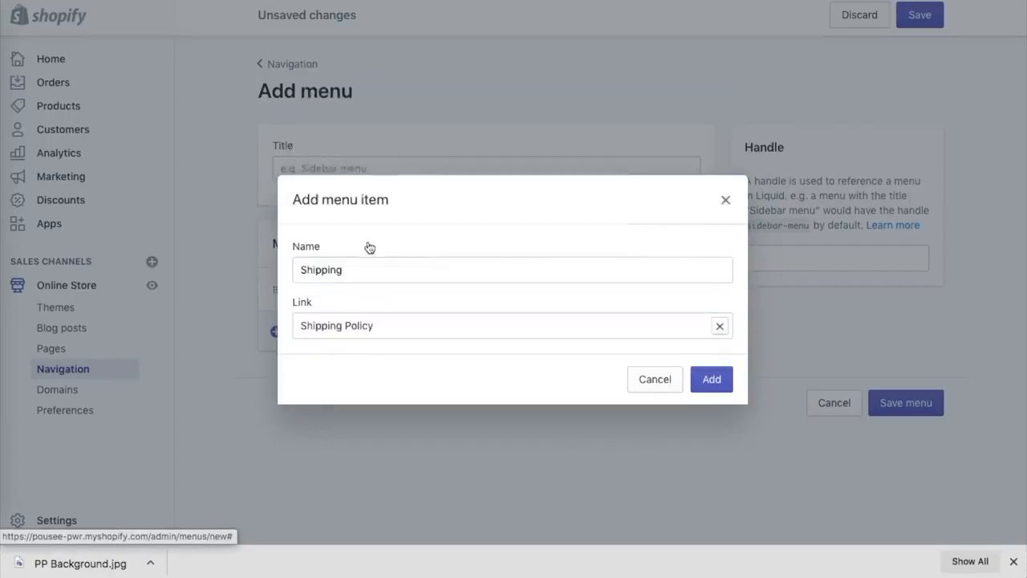
click(698, 379)
- Add an Exchange item linked to the Refund Policy and title the new navigation menu Menu
click(305, 386)
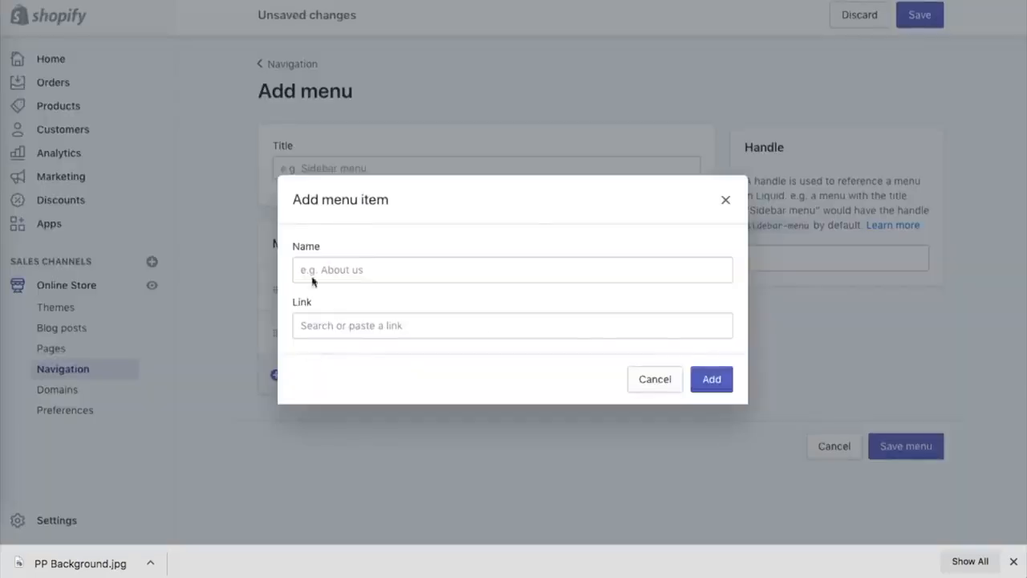
click(346, 316)
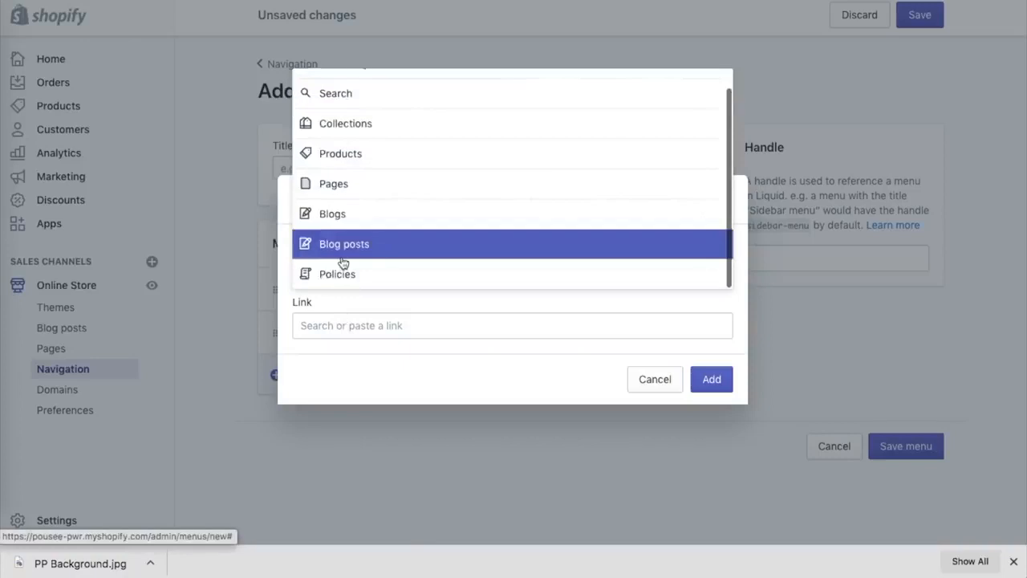
click(344, 276)
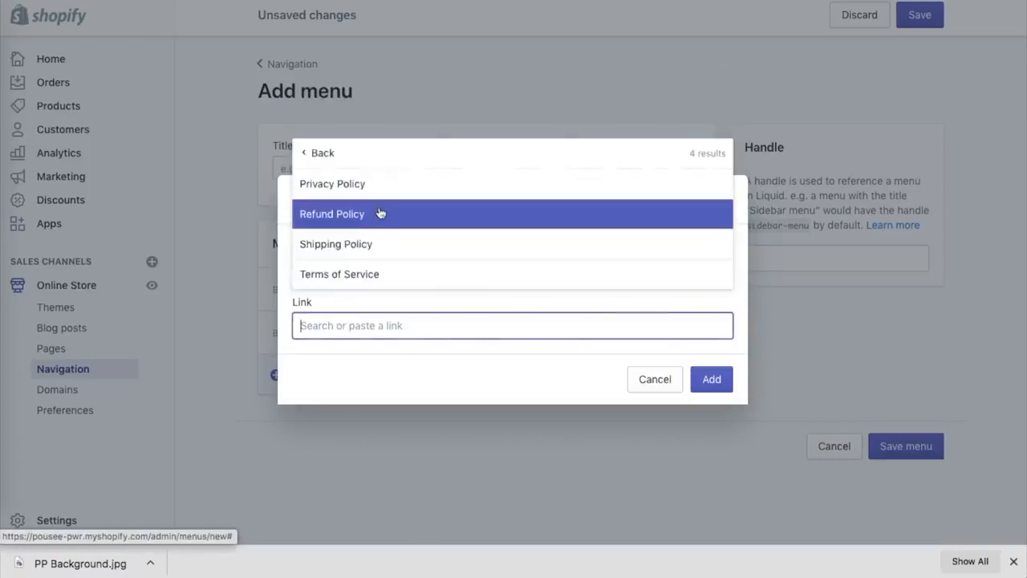
click(380, 212)
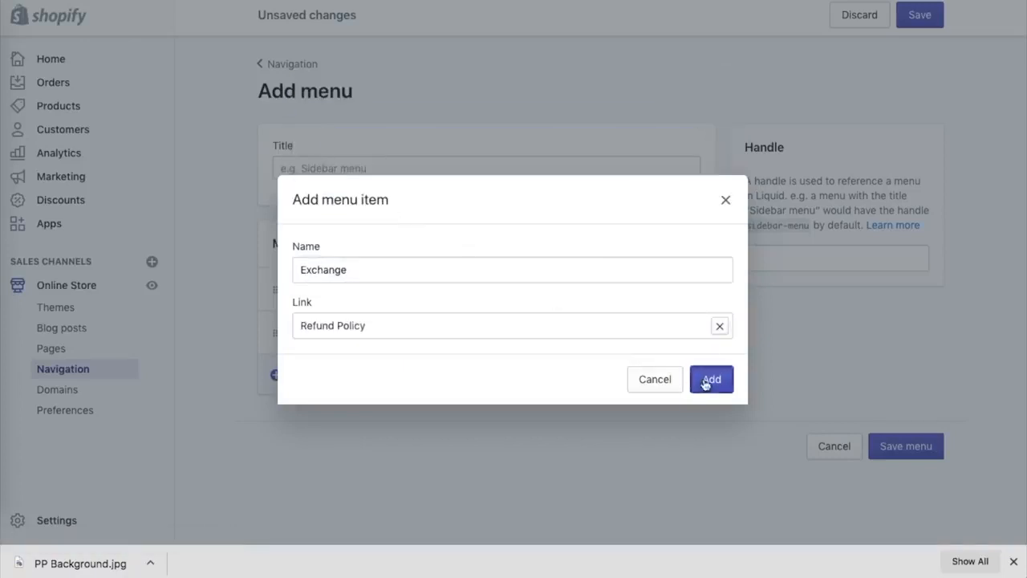
click(706, 384)
click(450, 168)
text(M)
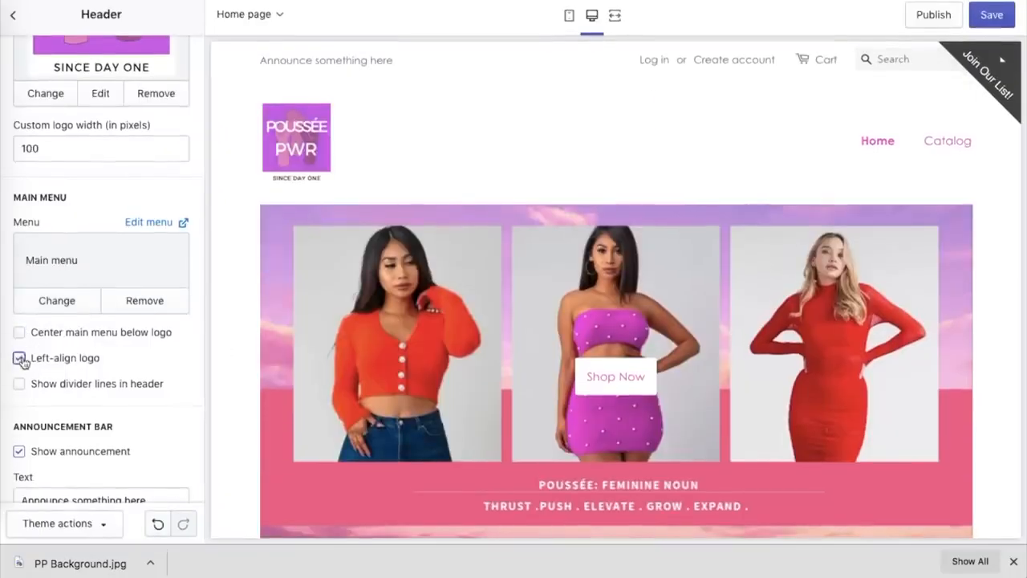
- Center the main menu below the logo in the header, turn off logo left alignment, show divider lines and save
click(18, 332)
click(18, 358)
click(19, 383)
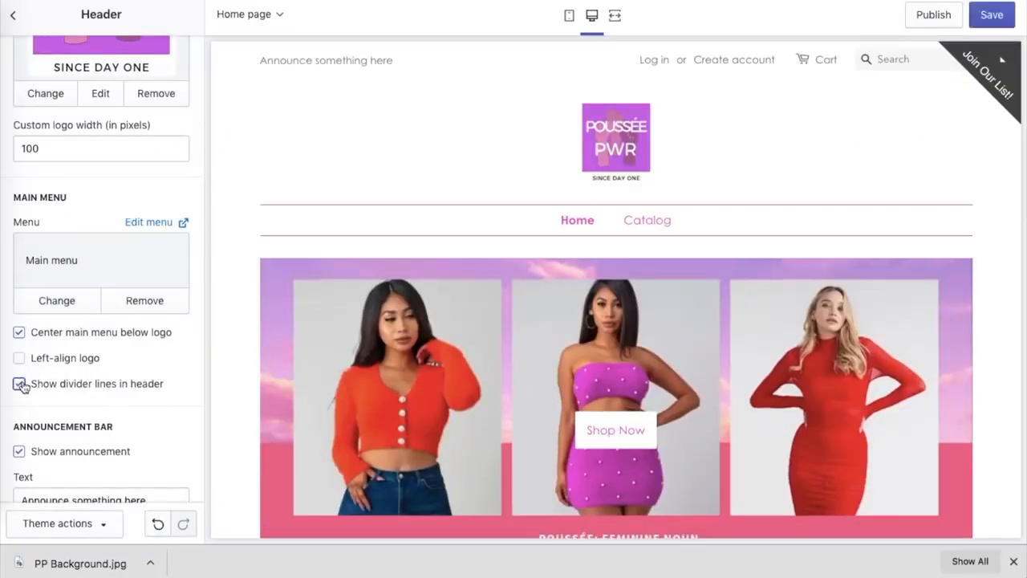
scroll(71, 393, down, 2)
click(991, 15)
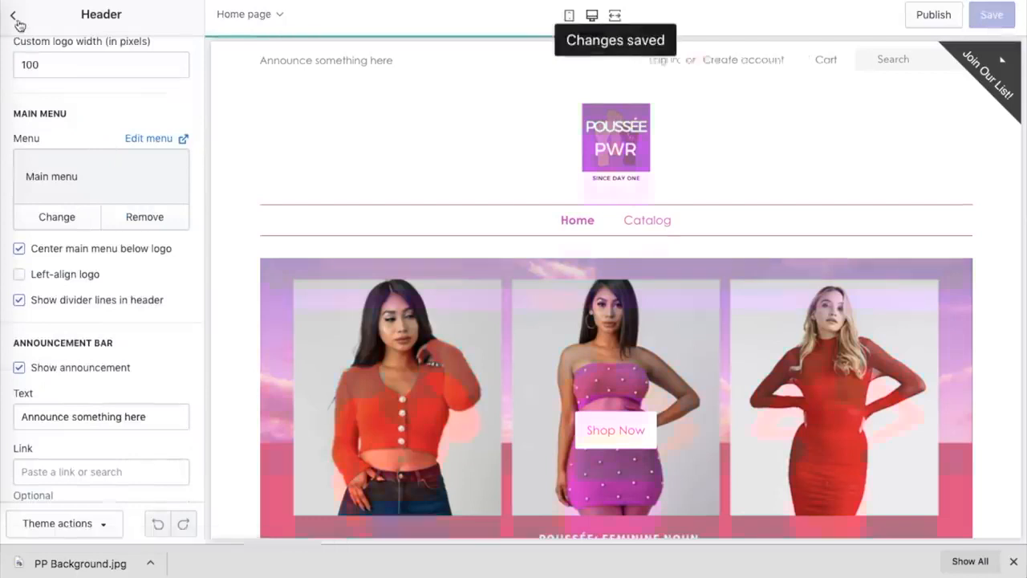
- Assign the custom navigation menu named Menu as the header's main menu in place of Main menu
click(15, 18)
click(150, 58)
click(112, 146)
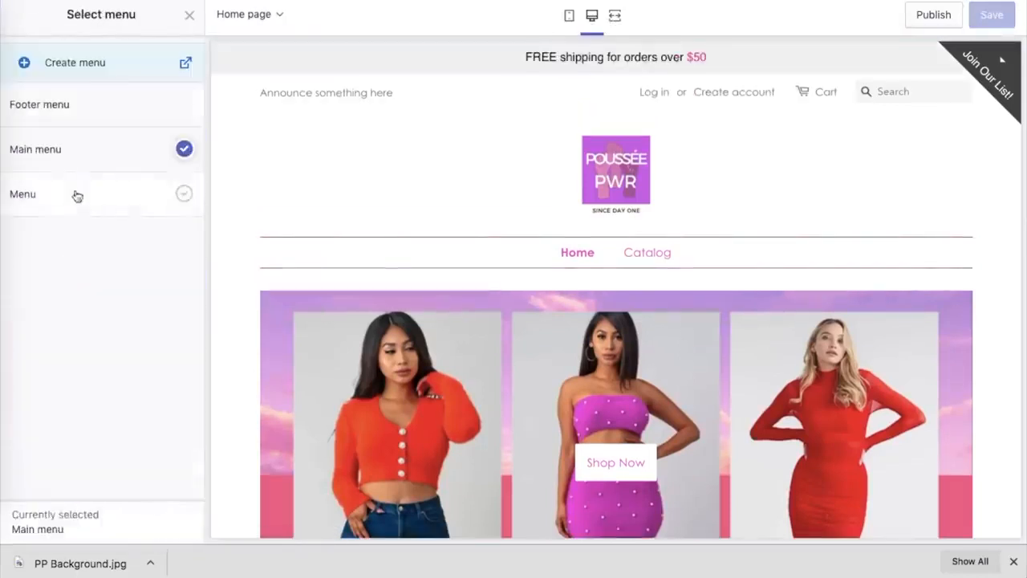
click(75, 194)
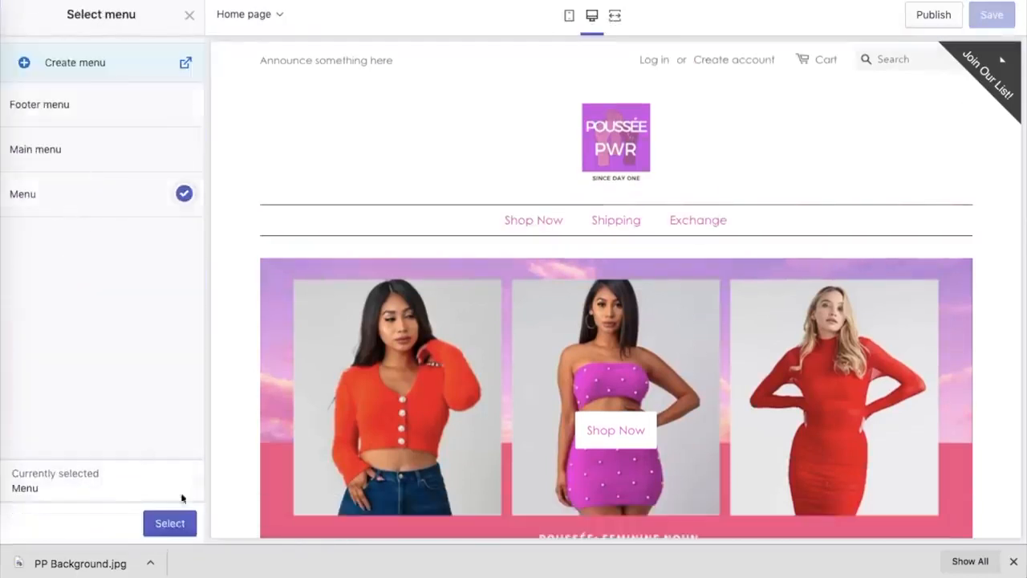
click(167, 522)
scroll(161, 301, down, 2)
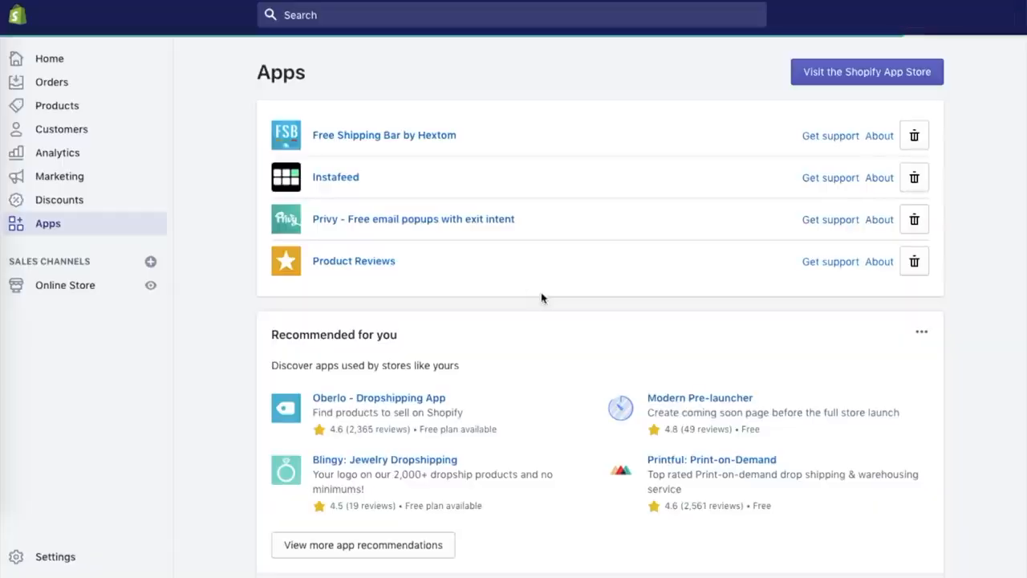
- Open the Product Reviews app and examine its instructions for adding the star ratings badge to collection pages
click(349, 262)
scroll(700, 201, down, 3)
scroll(699, 200, down, 5)
scroll(699, 200, down, 1)
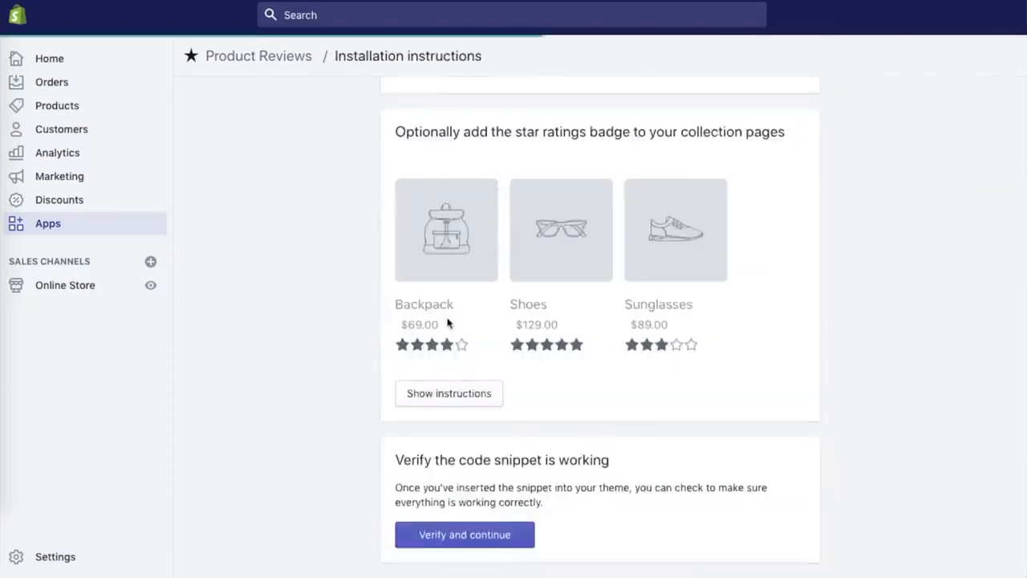
scroll(449, 325, down, 2)
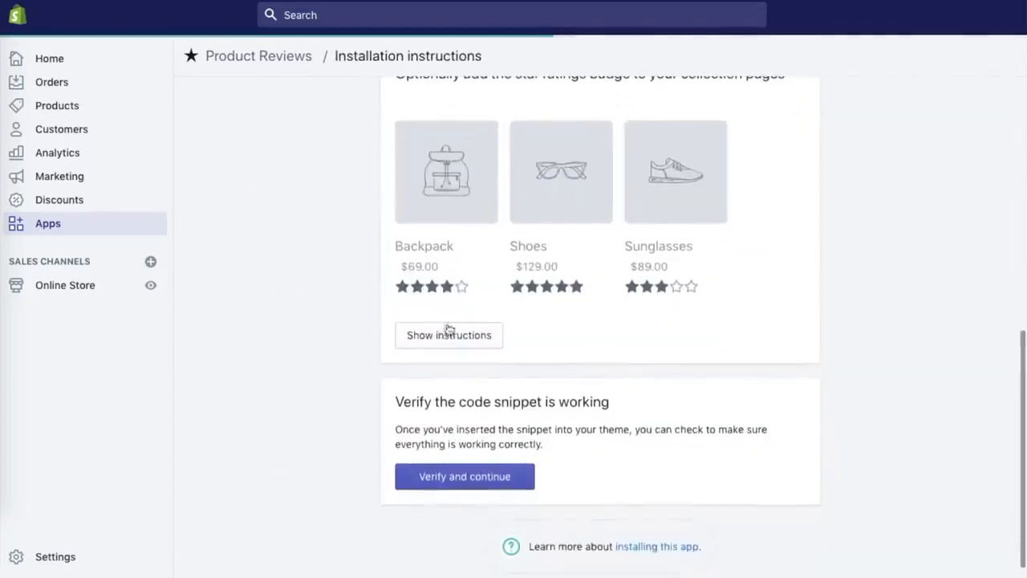
click(447, 335)
scroll(448, 337, down, 3)
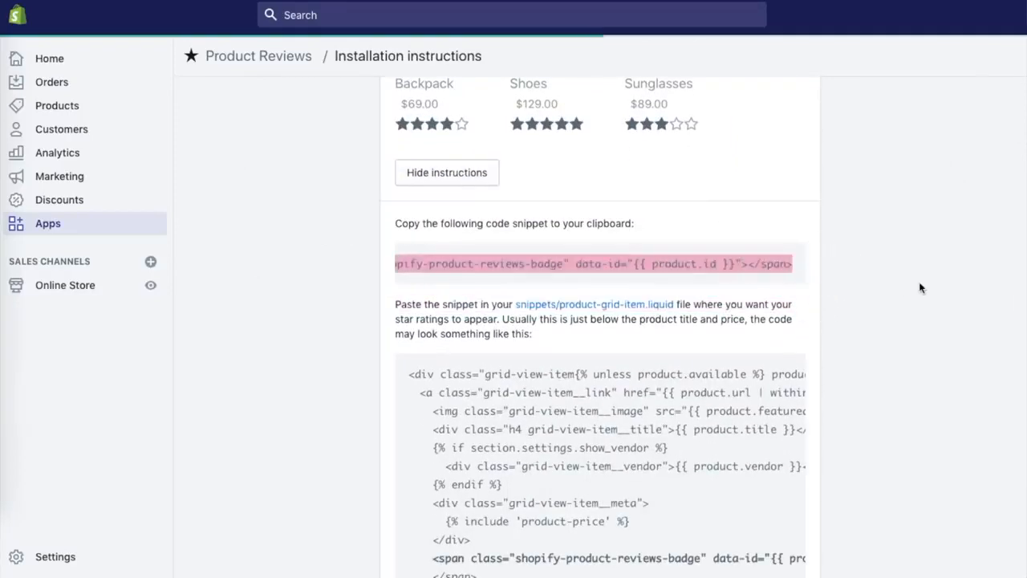
scroll(920, 287, down, 2)
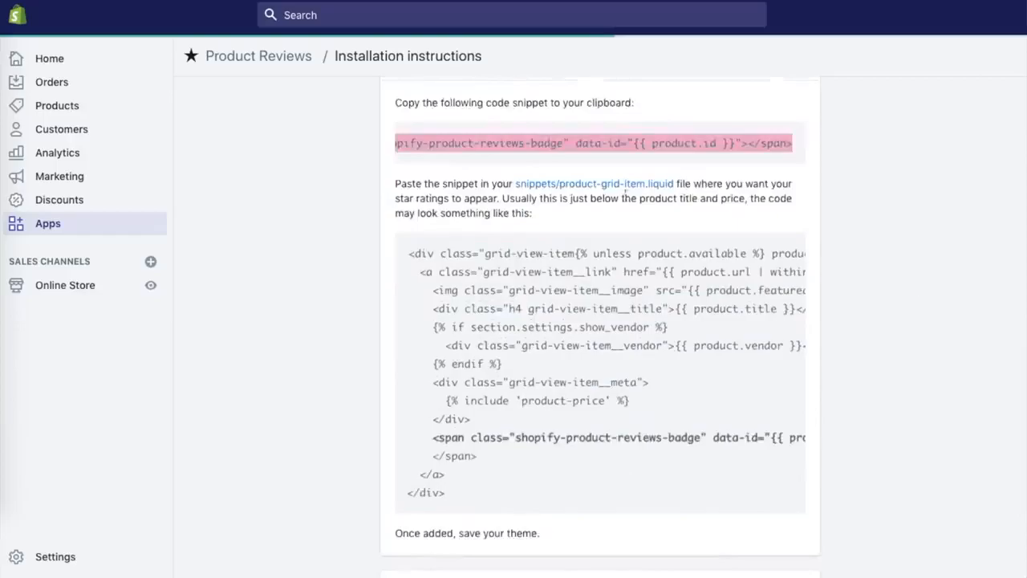
click(625, 184)
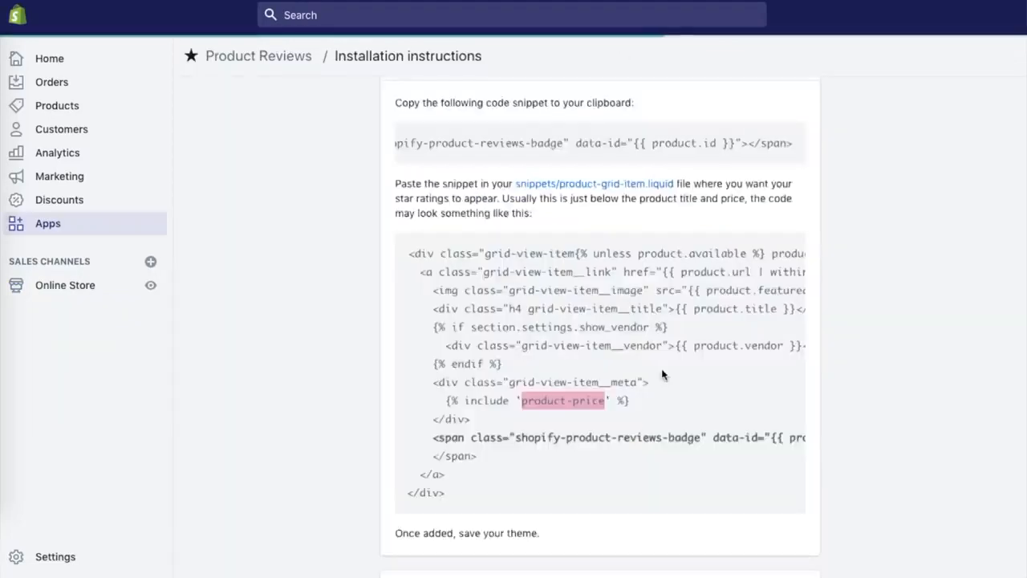
scroll(664, 373, down, 3)
click(506, 463)
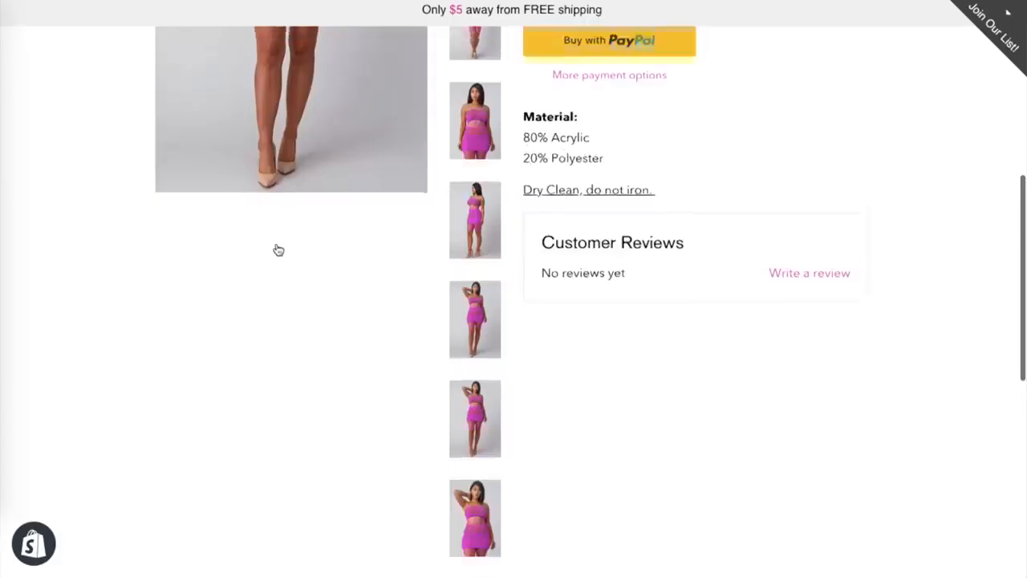
- Examine the Customer Reviews section and its review link on the purple dress product page
scroll(434, 329, up, 2)
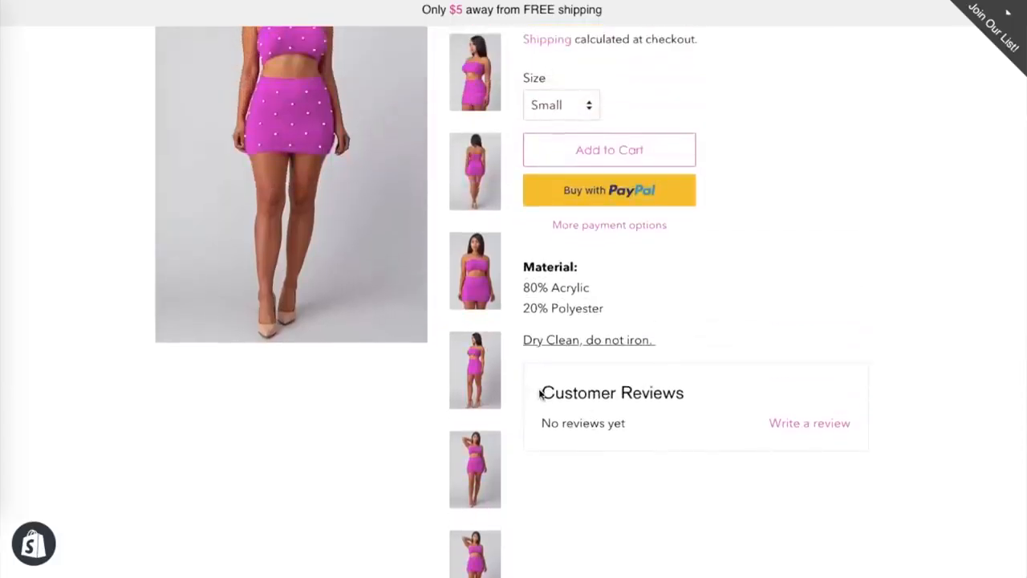
drag(543, 392, 798, 408)
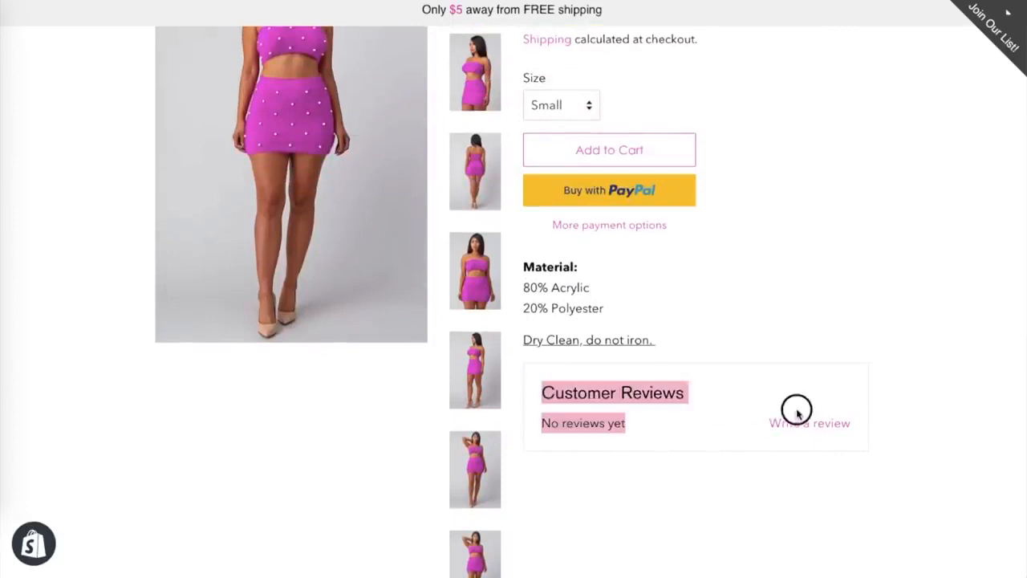
drag(851, 426, 843, 423)
click(879, 430)
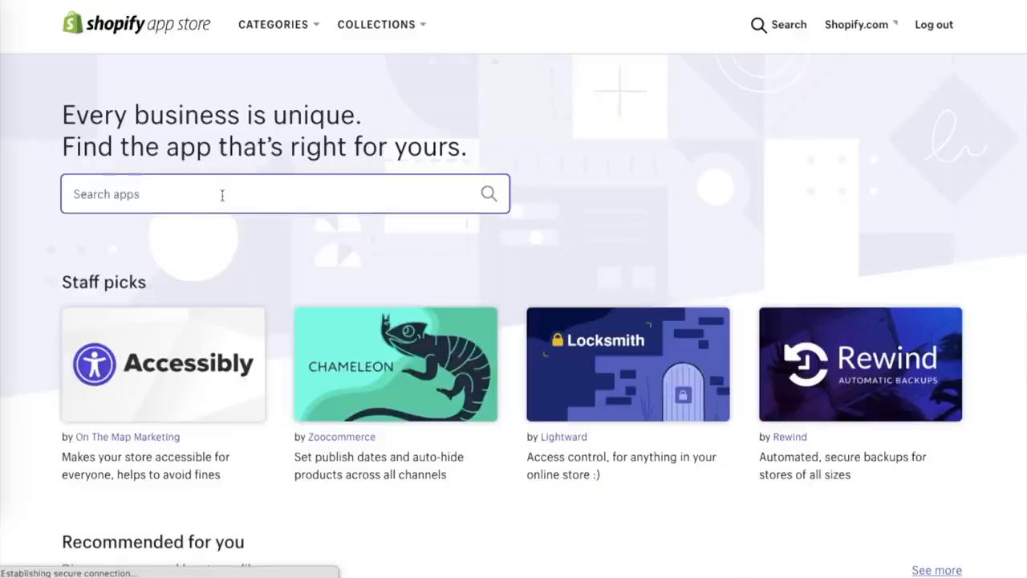
- Search the Shopify App Store for "free shipping bar" and open Free Shipping Bar by Hextom
text(free shipping)
click(220, 272)
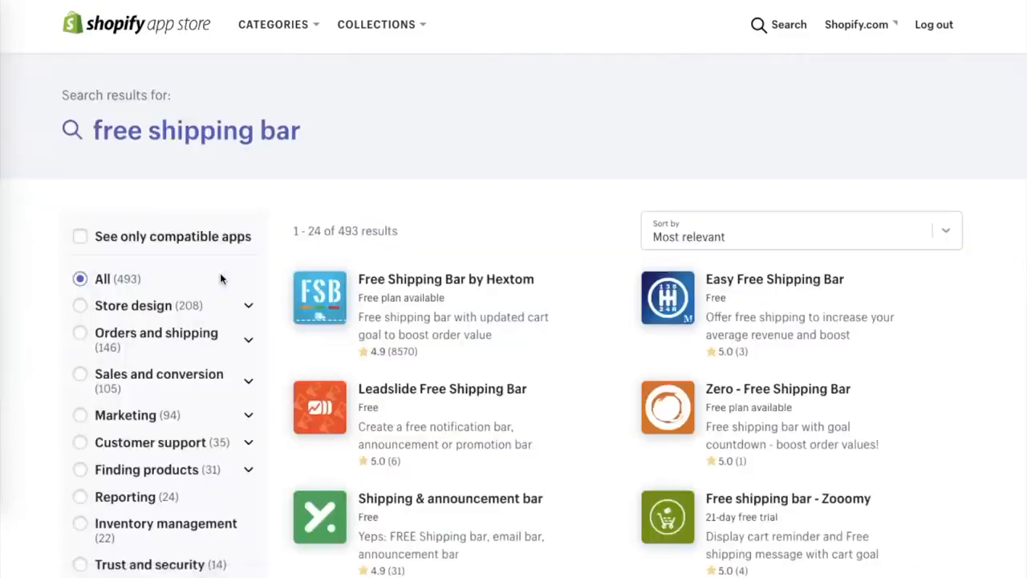
scroll(442, 284, down, 2)
click(432, 200)
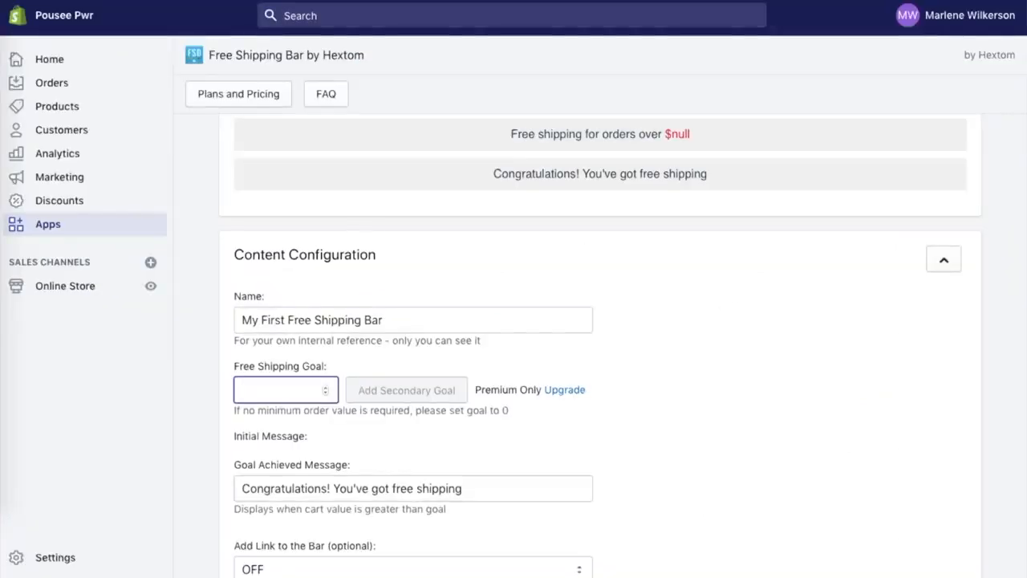
- Set the shipping bar's free shipping goal to 50 and its goal achieved message to "You got free Shipping!"
text(50)
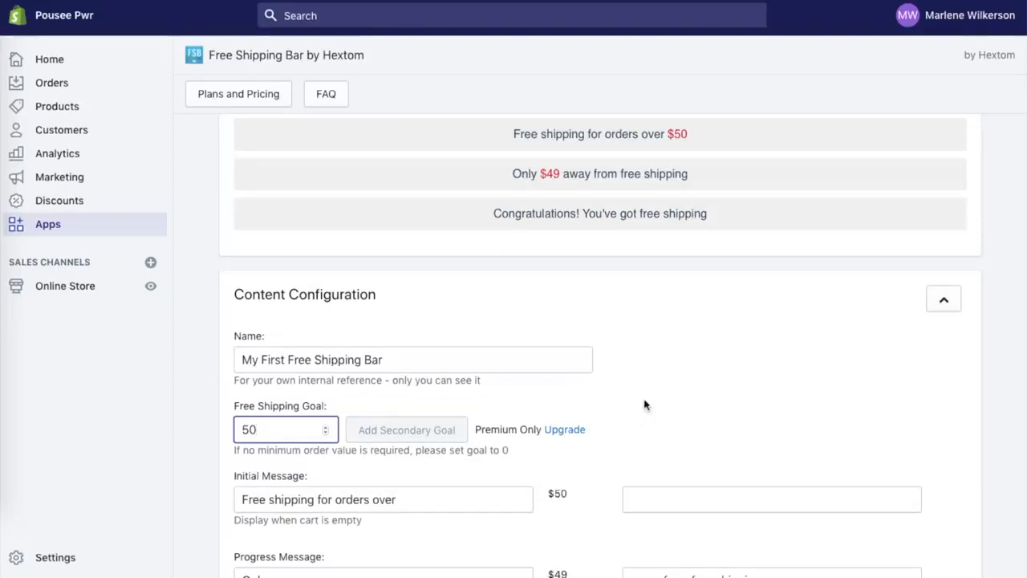
scroll(645, 404, down, 4)
click(340, 320)
key(ctrl+a)
text(You )
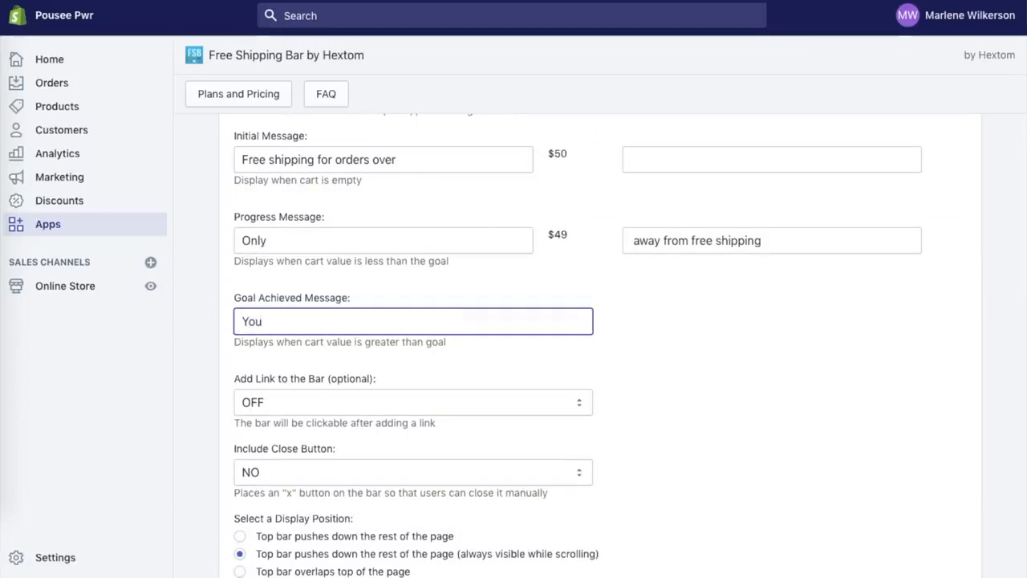
text(got free Shipping!)
scroll(424, 303, up, 5)
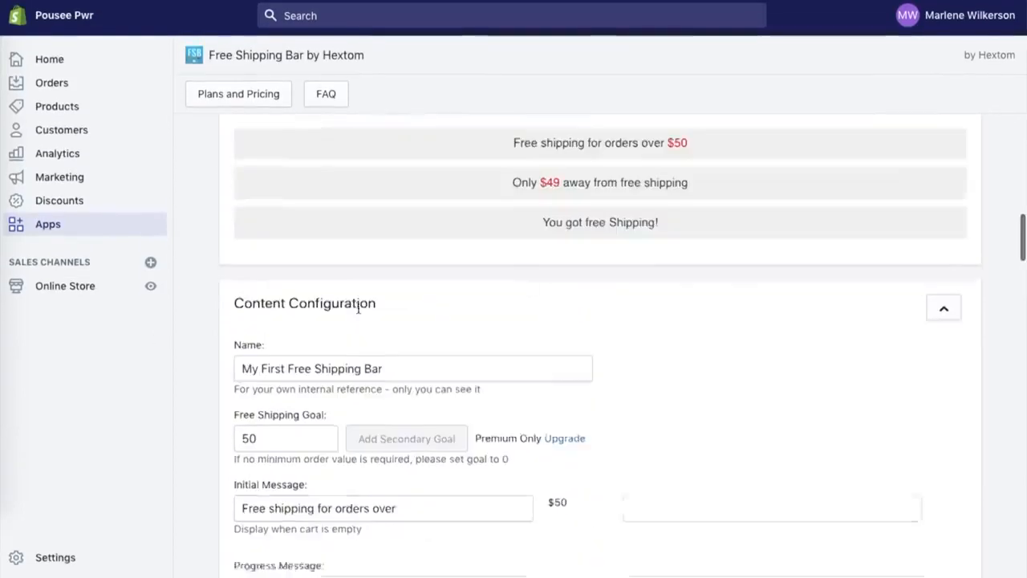
- Change the ending of the shipping bar's progress message to "away from FREE shipping"
scroll(615, 257, down, 4)
click(712, 328)
key(BackSpace)
key(BackSpace)
key(BackSpace)
key(BackSpace)
text(FREE)
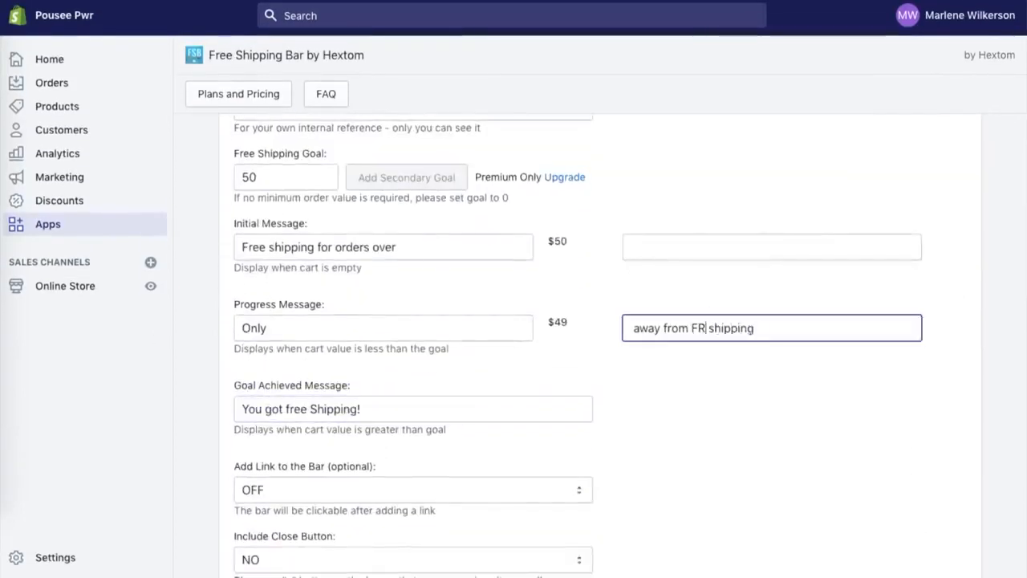
scroll(734, 378, up, 4)
- Set the shipping bar's special text color to pink #f23e9f in the style configuration
scroll(734, 378, down, 10)
click(497, 246)
click(746, 245)
click(820, 274)
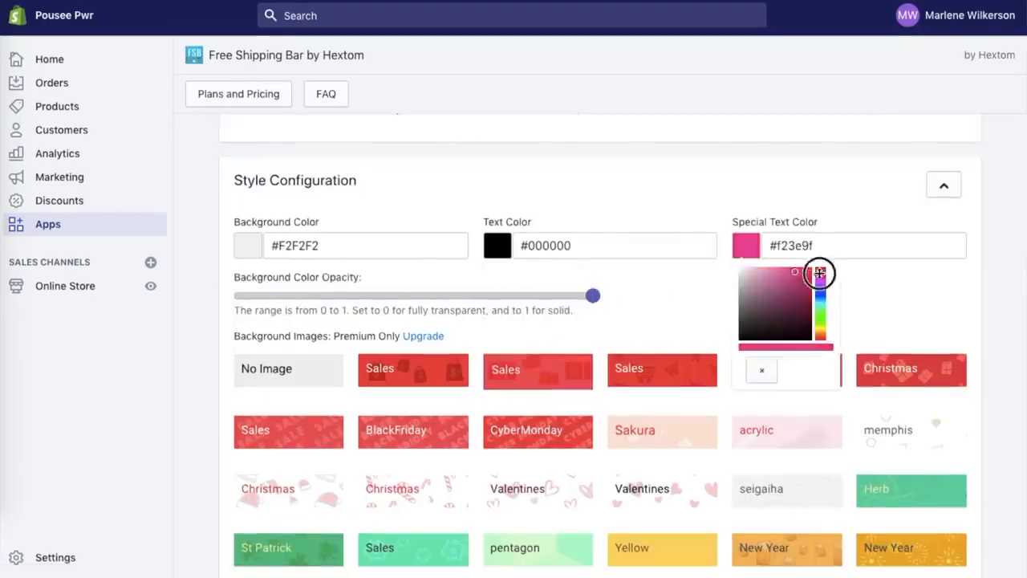
click(710, 316)
scroll(711, 316, down, 5)
scroll(709, 315, down, 15)
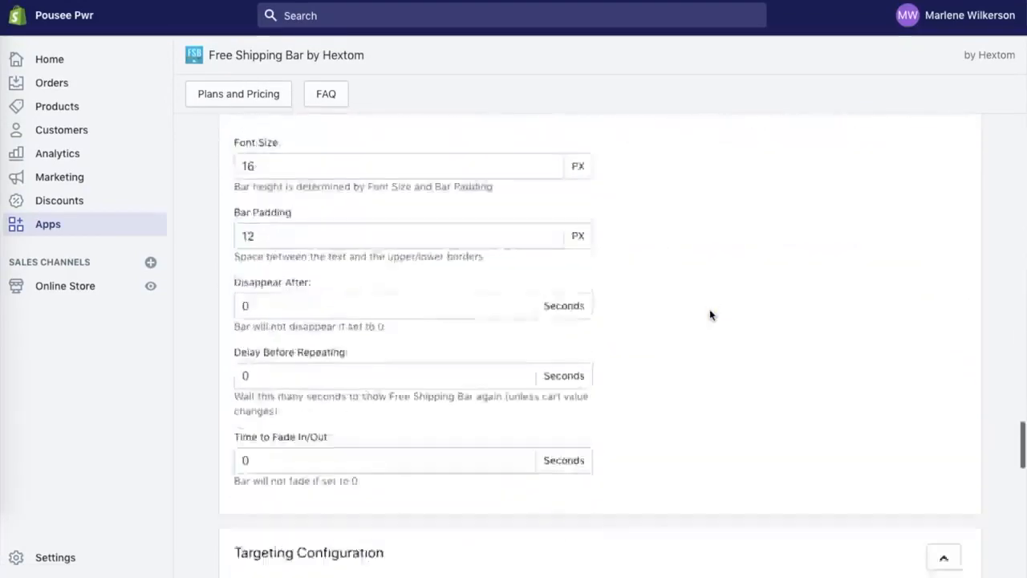
click(944, 449)
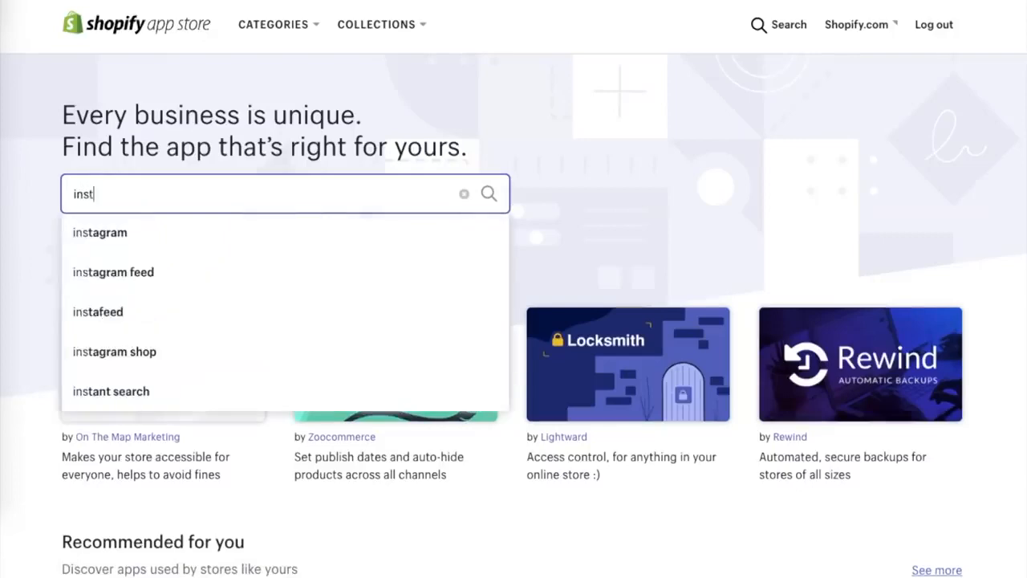
- Find the Instafeed - Instagram Feed app in the Shopify App Store and enlarge the first image in its media gallery
text(a)
click(315, 305)
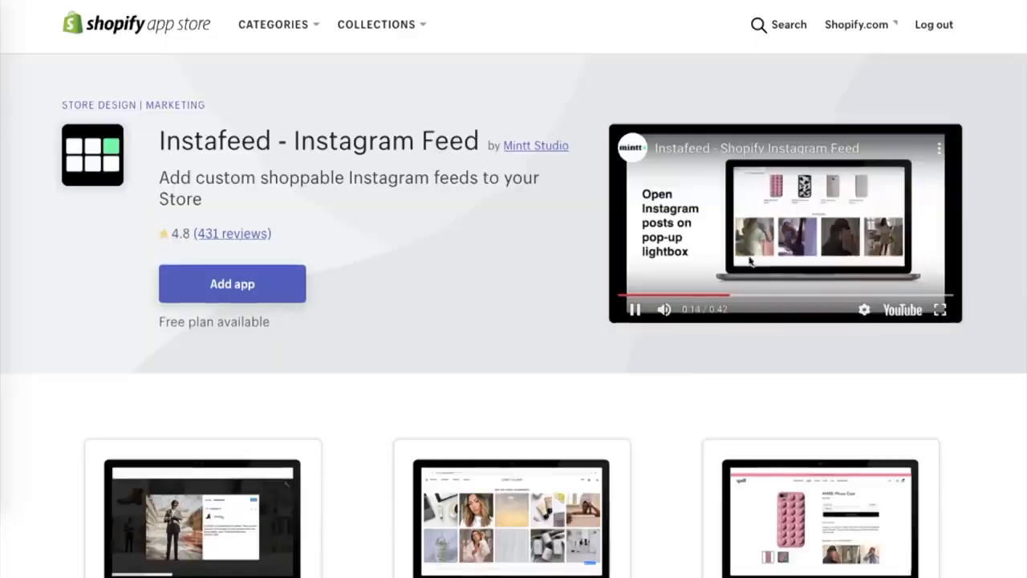
scroll(683, 371, down, 15)
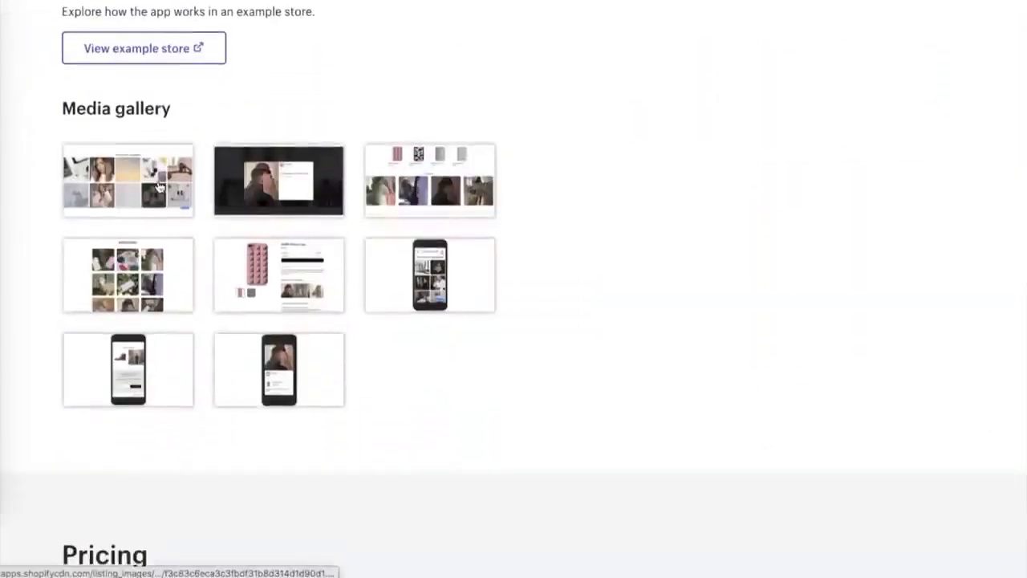
click(158, 186)
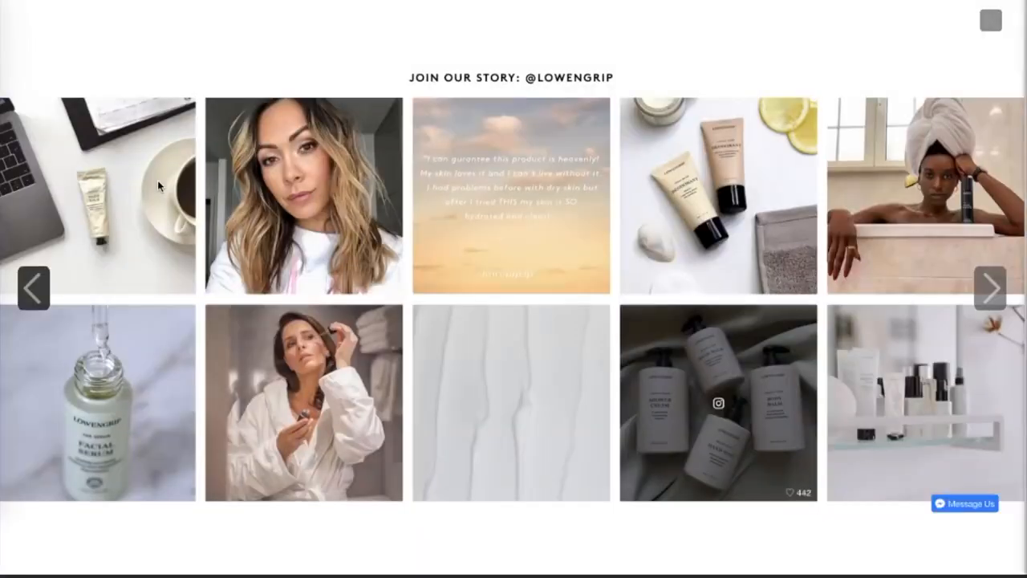
- Examine the remaining Instafeed media gallery images, covering its desktop feed layouts, post popup, product page feed and mobile views
key(Right)
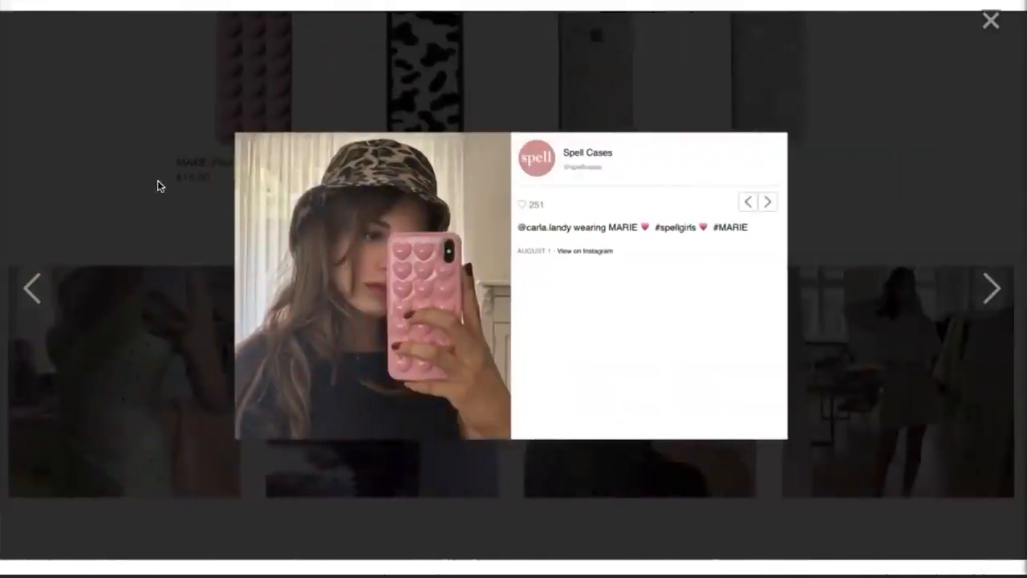
key(Right)
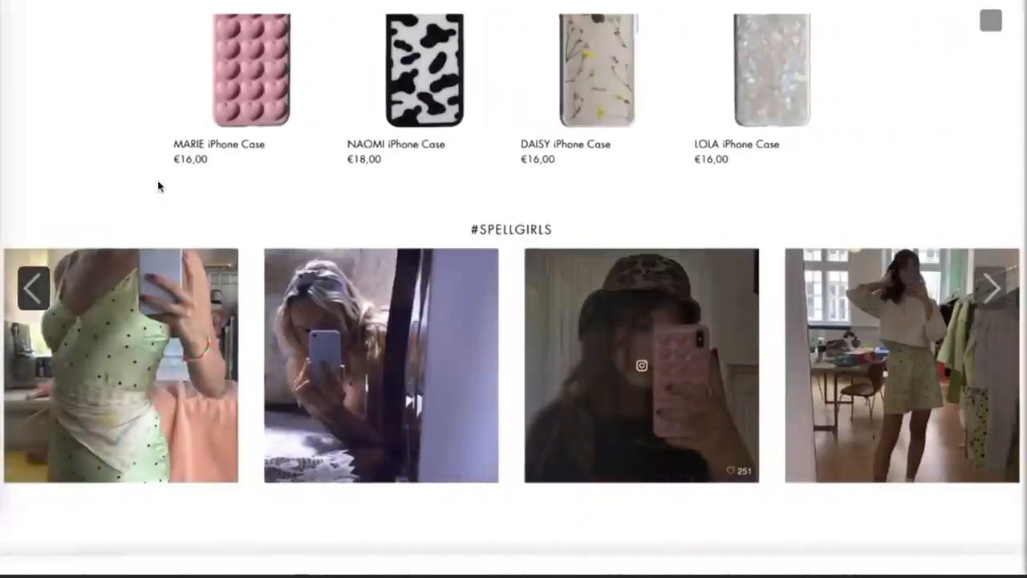
key(Right)
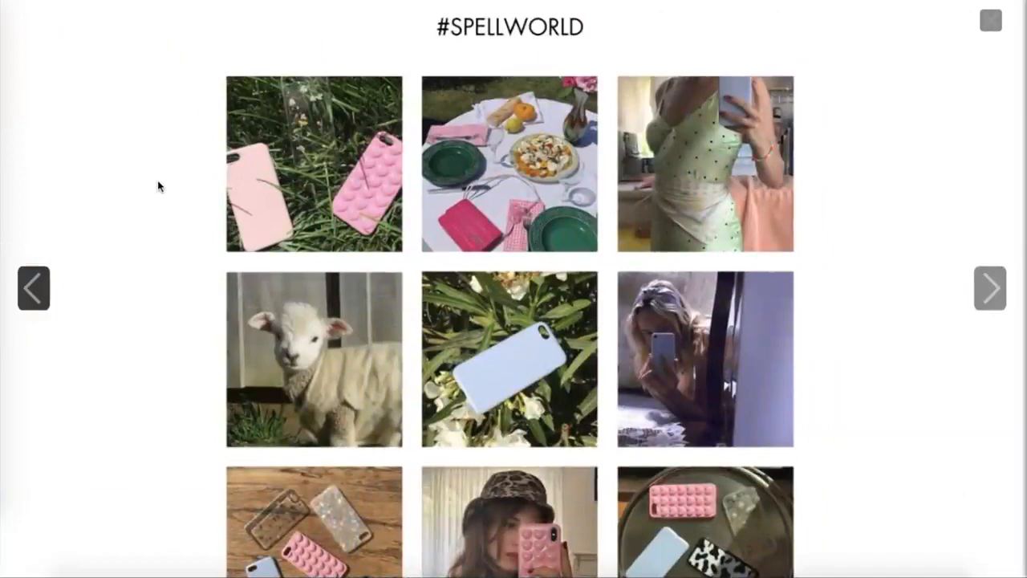
key(Right)
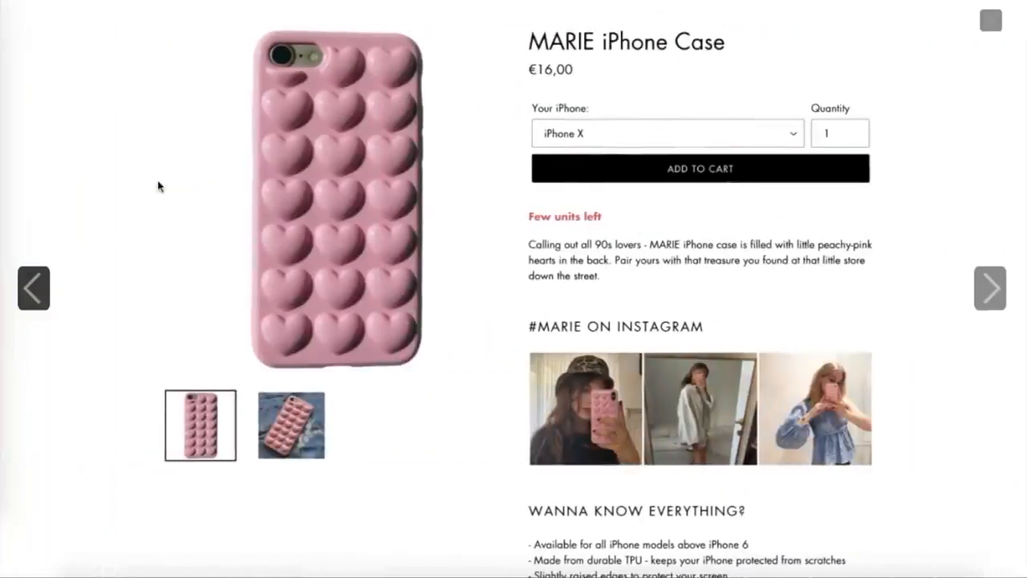
key(Right)
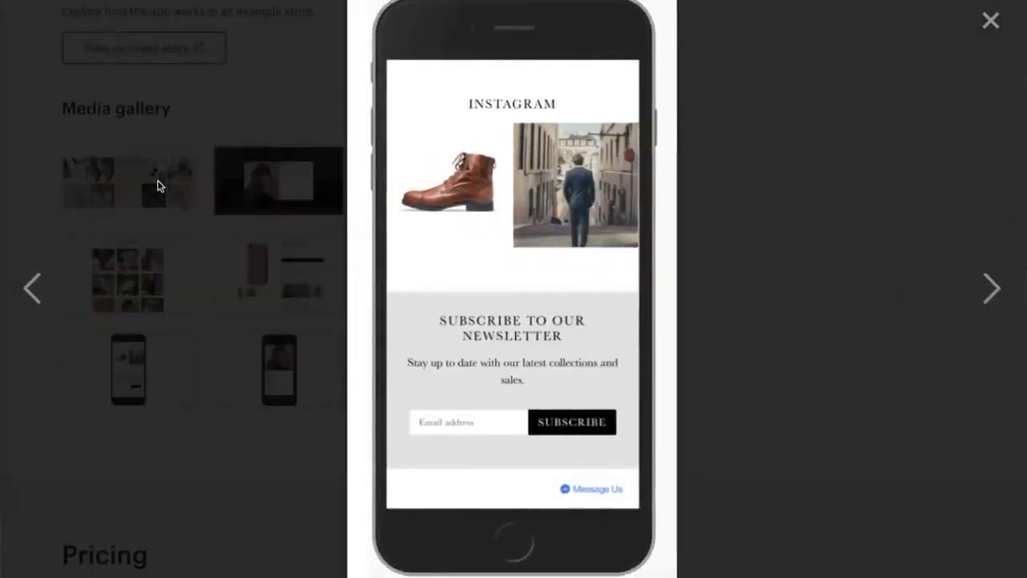
key(Right)
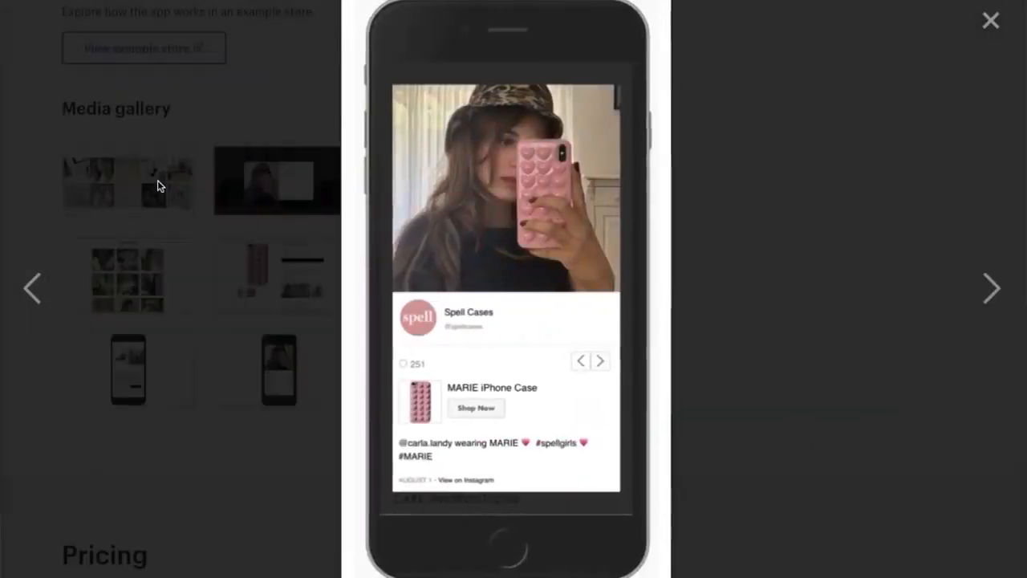
- Close the enlarged media gallery and add the Instafeed app to the store
click(980, 22)
scroll(704, 202, up, 10)
click(217, 285)
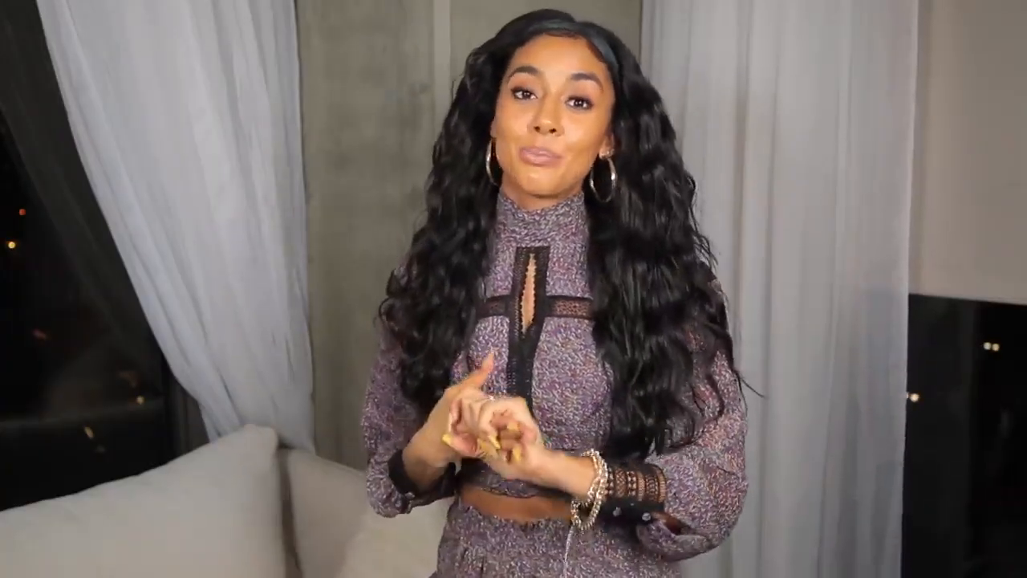
- Search the Shopify App Store for "email marketing" and look through the listed apps
click(211, 201)
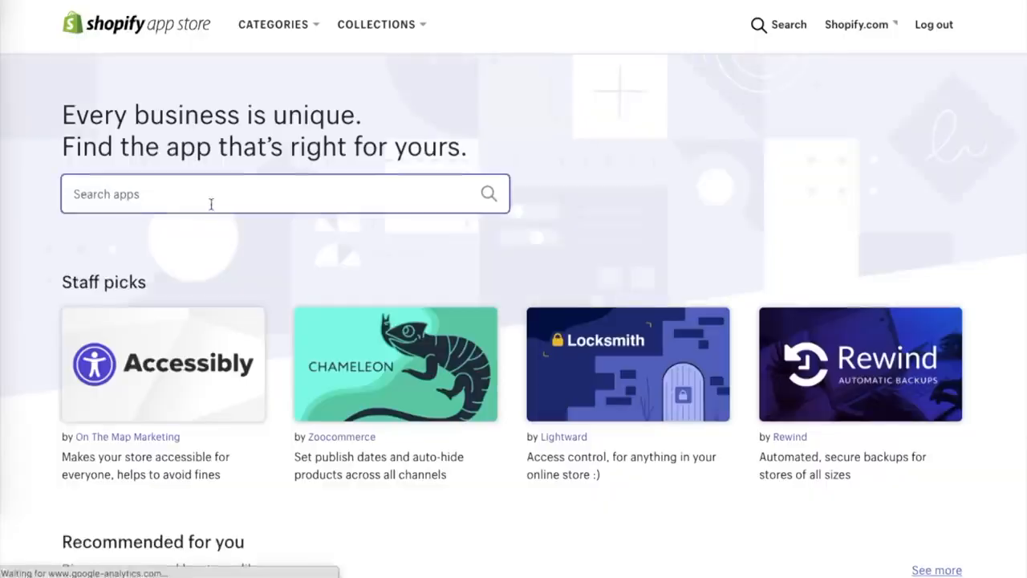
text(email ma)
click(206, 232)
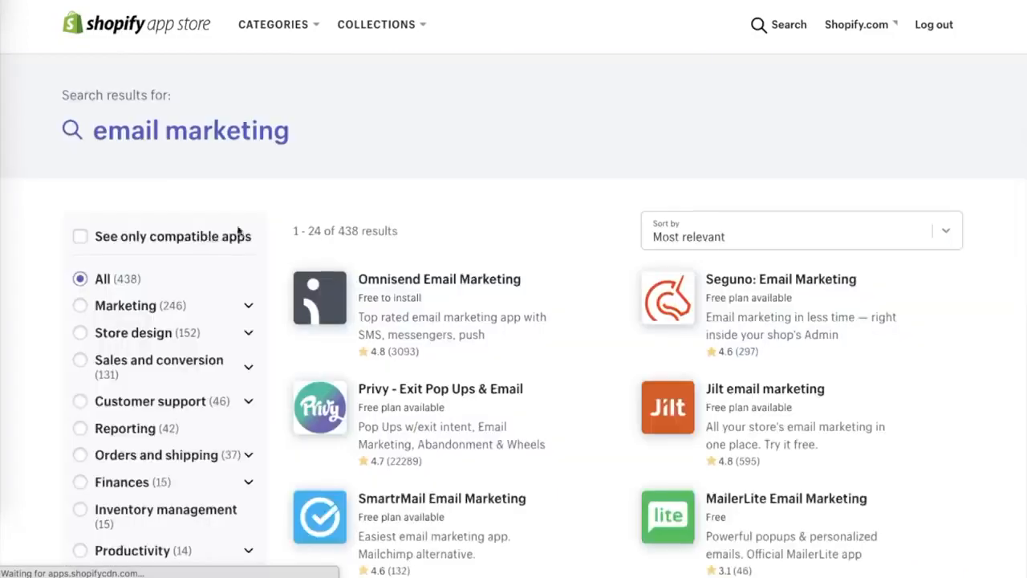
scroll(238, 230, down, 2)
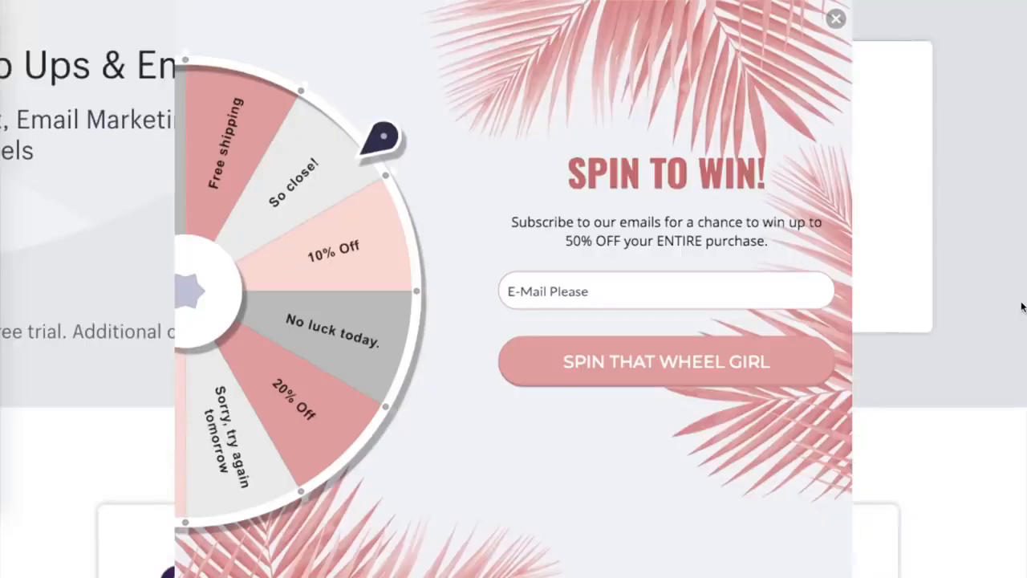